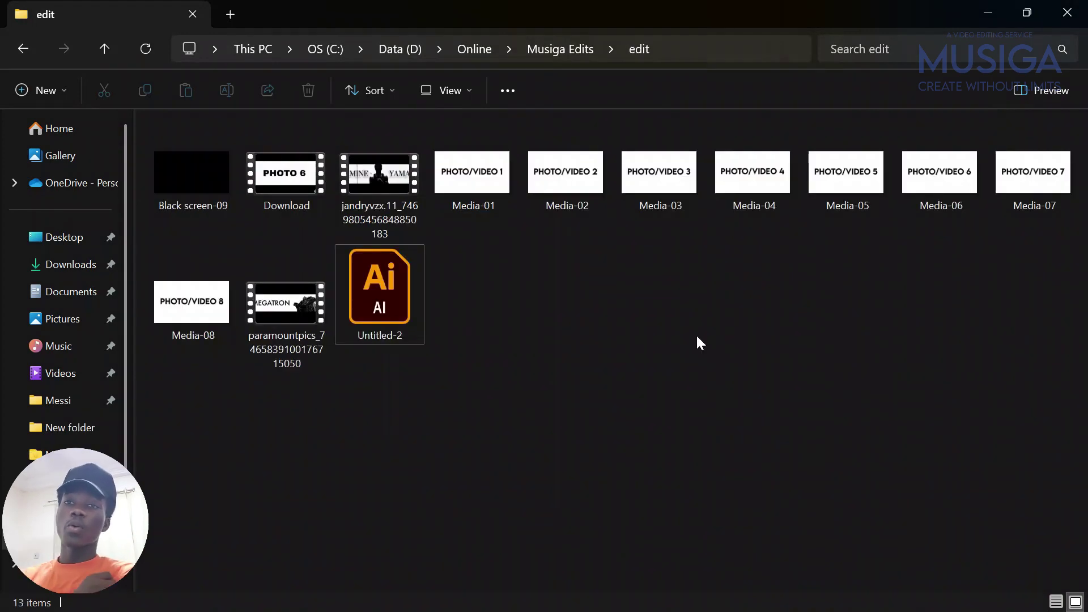
# Launch CapCut from Windows search and create a new project, 0222
pyautogui.moveTo(305, 599)
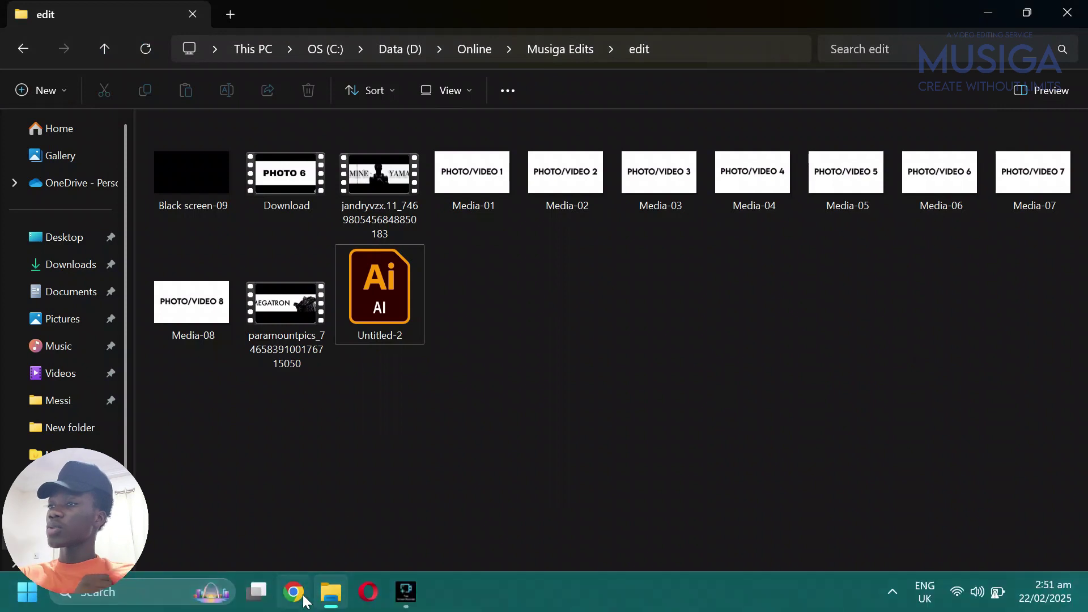
pyautogui.click(166, 589)
pyautogui.write('capCut')
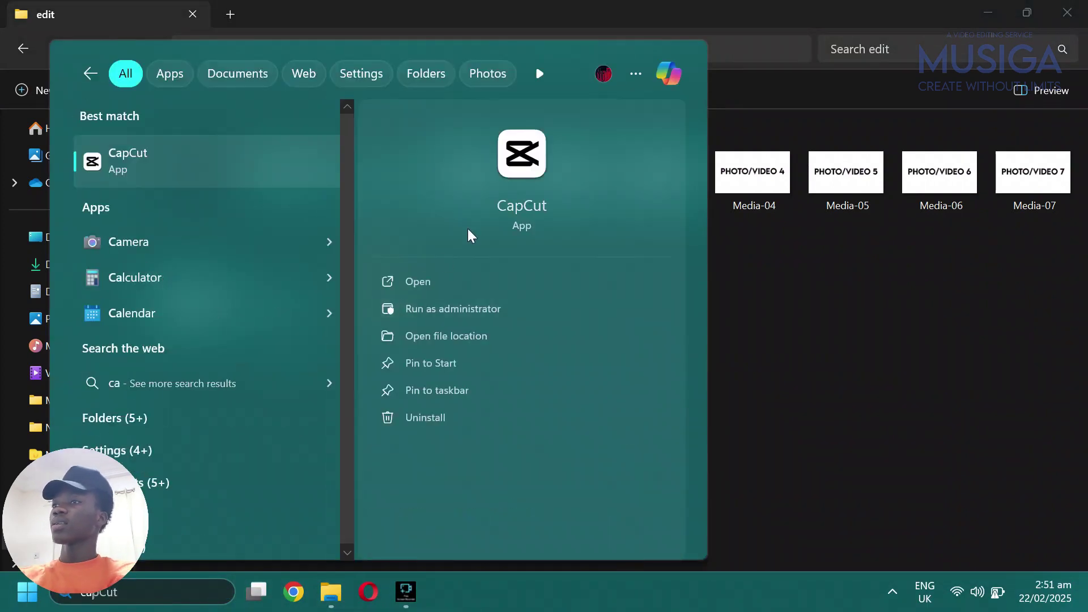
pyautogui.click(468, 278)
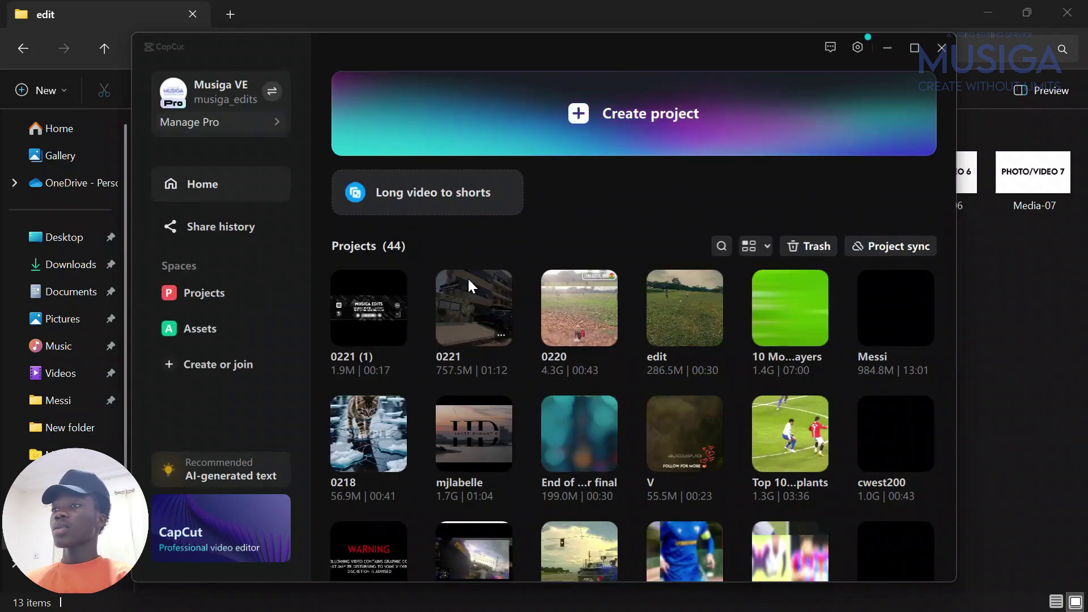
pyautogui.click(571, 137)
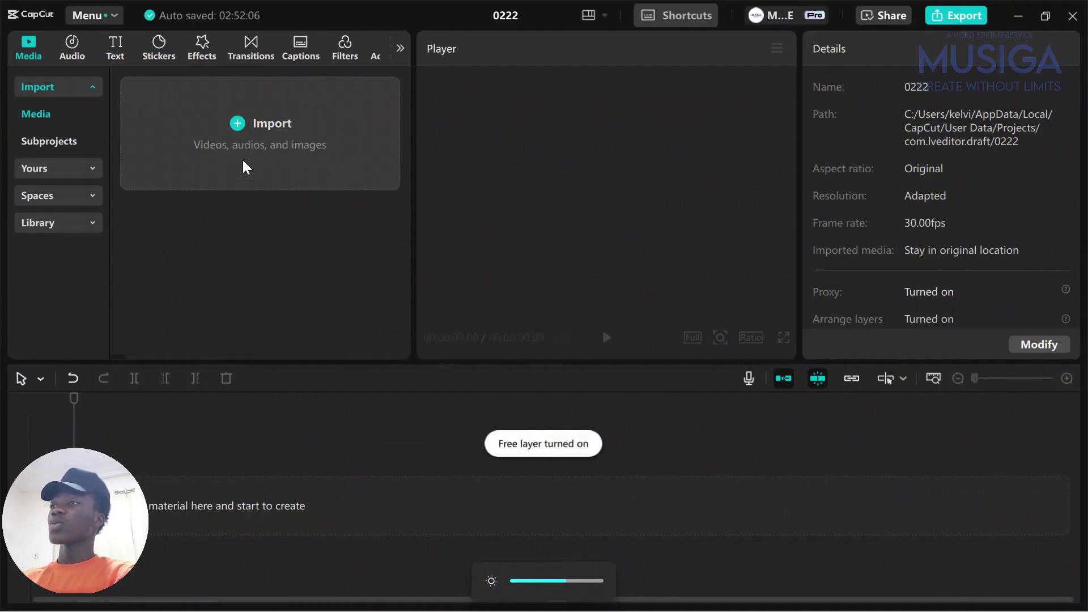
# Import Media-01 through Media-08 from the edit folder into the project media
pyautogui.click(206, 111)
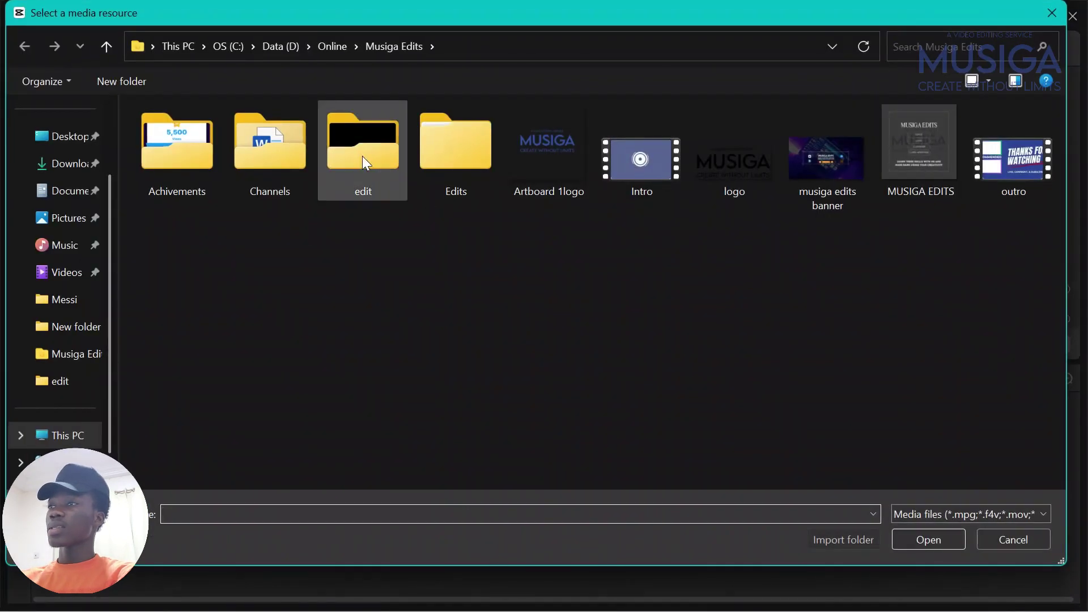
pyautogui.doubleClick(362, 155)
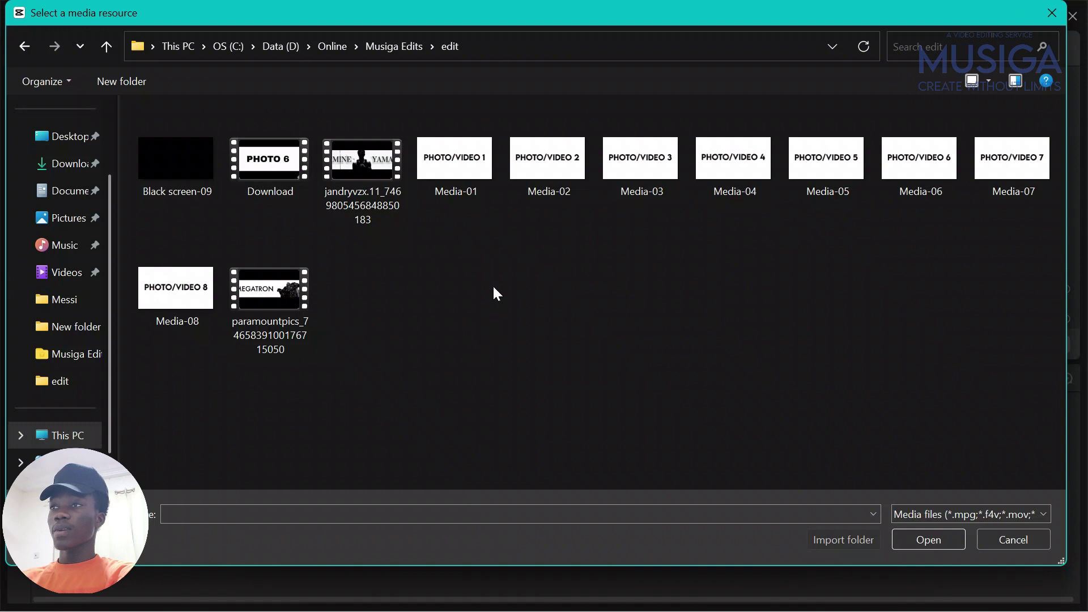
pyautogui.click(454, 183)
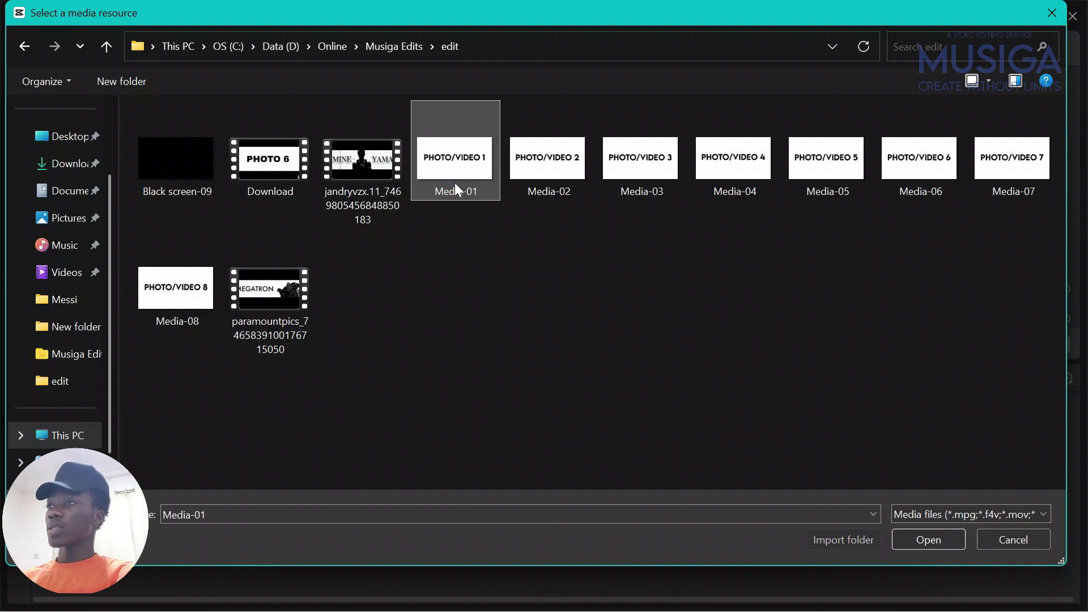
pyautogui.keyDown('shift'); pyautogui.click(169, 300); pyautogui.keyUp('shift')
pyautogui.click(928, 546)
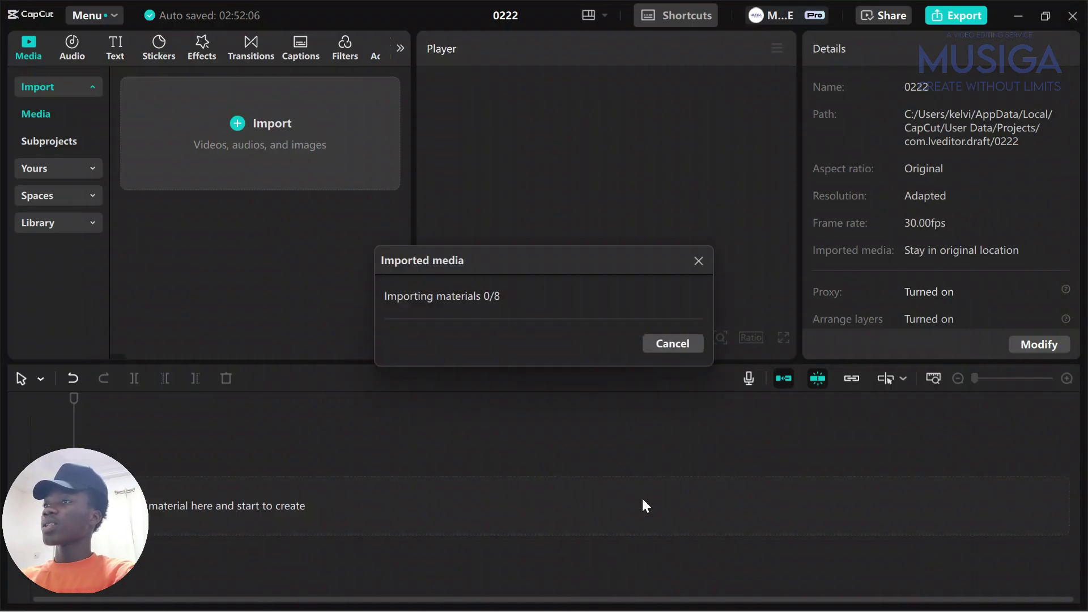
pyautogui.click(376, 253)
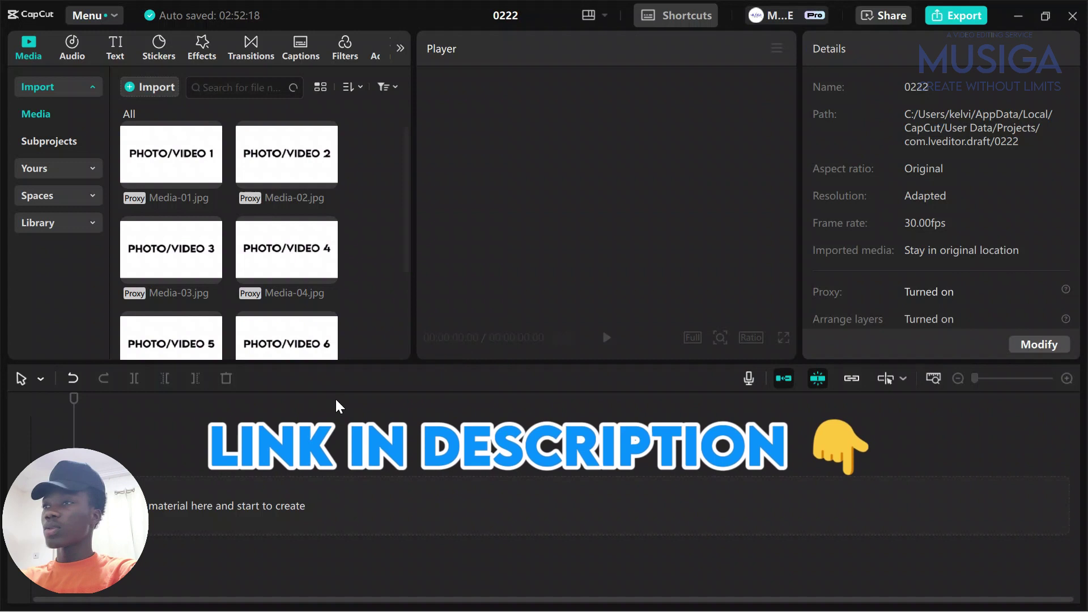
# Create a media folder named Media and move the eight photos into it
pyautogui.scroll(-3, 312, 232)
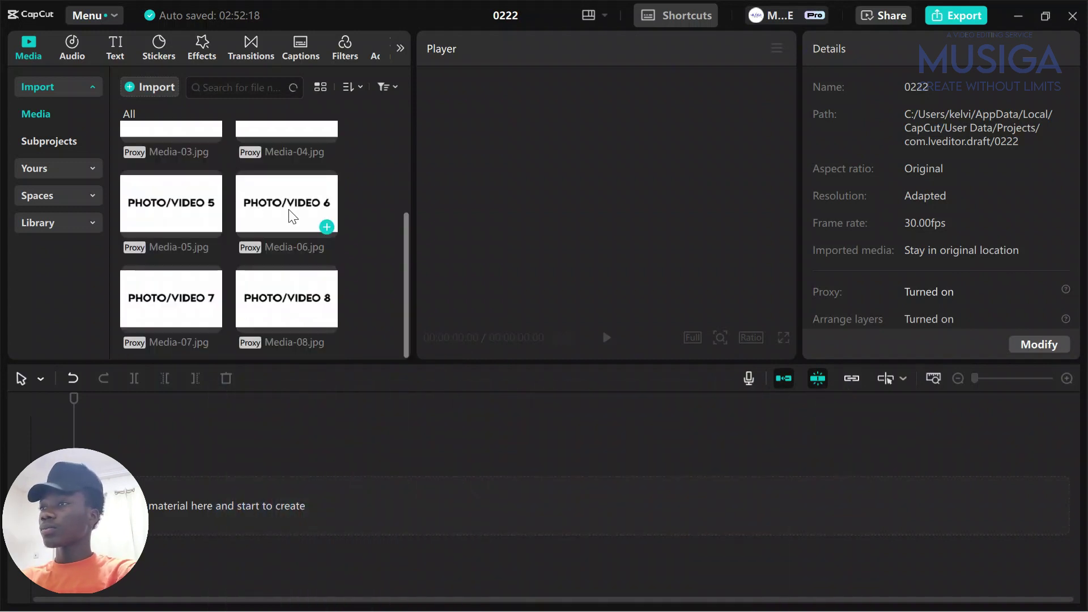
pyautogui.scroll(3, 340, 209)
pyautogui.rightClick(357, 199)
pyautogui.click(395, 209)
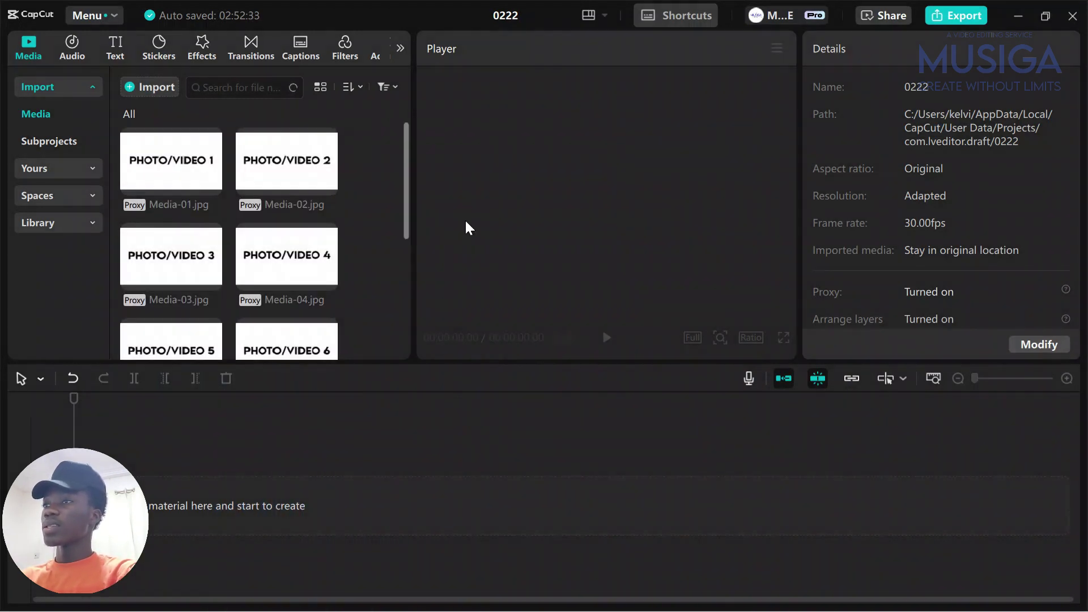
pyautogui.scroll(-3, 340, 237)
pyautogui.rightClick(188, 305)
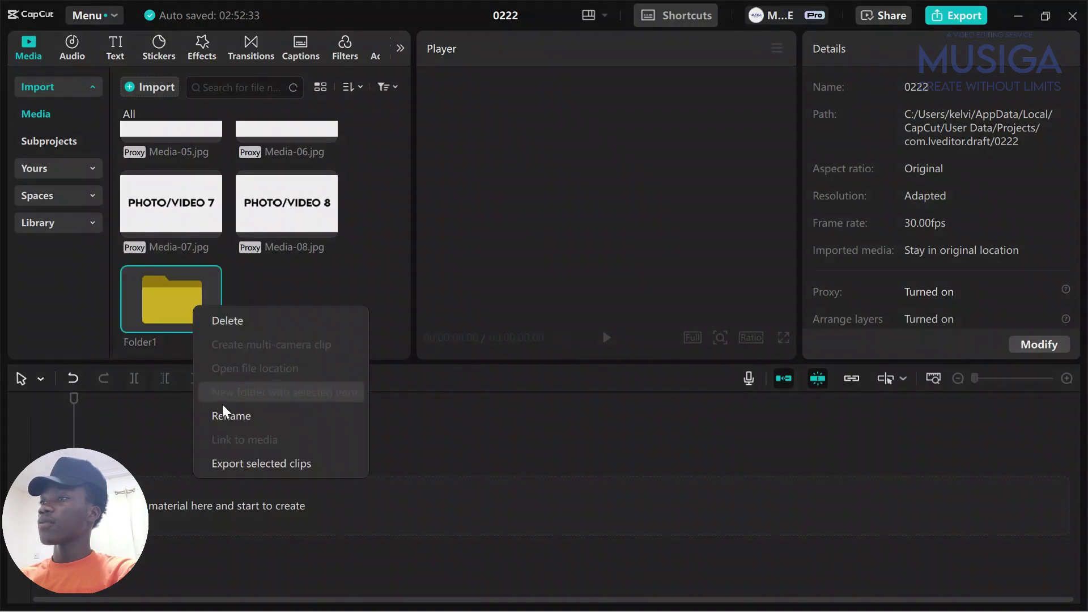
pyautogui.click(246, 419)
pyautogui.hotkey('ctrl', 'a')
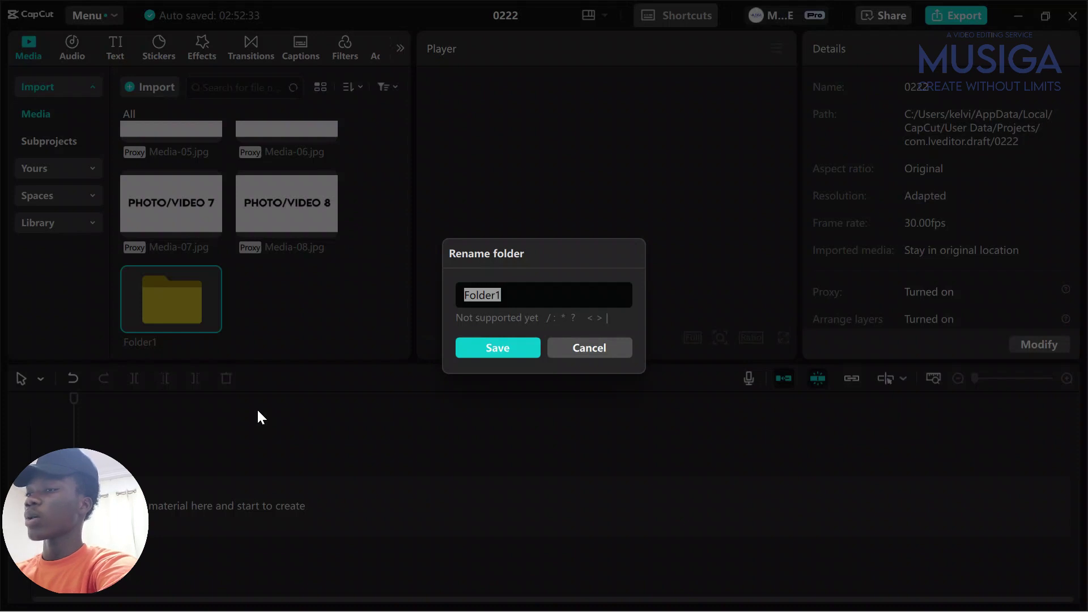
pyautogui.write('Me')
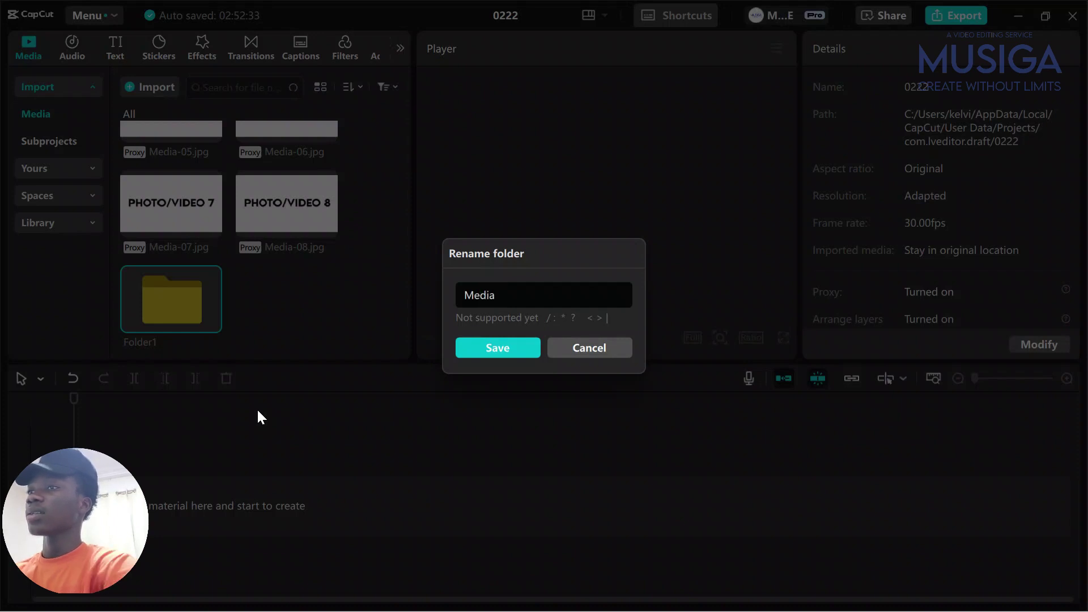
pyautogui.write('dia')
pyautogui.click(493, 346)
pyautogui.scroll(4, 375, 230)
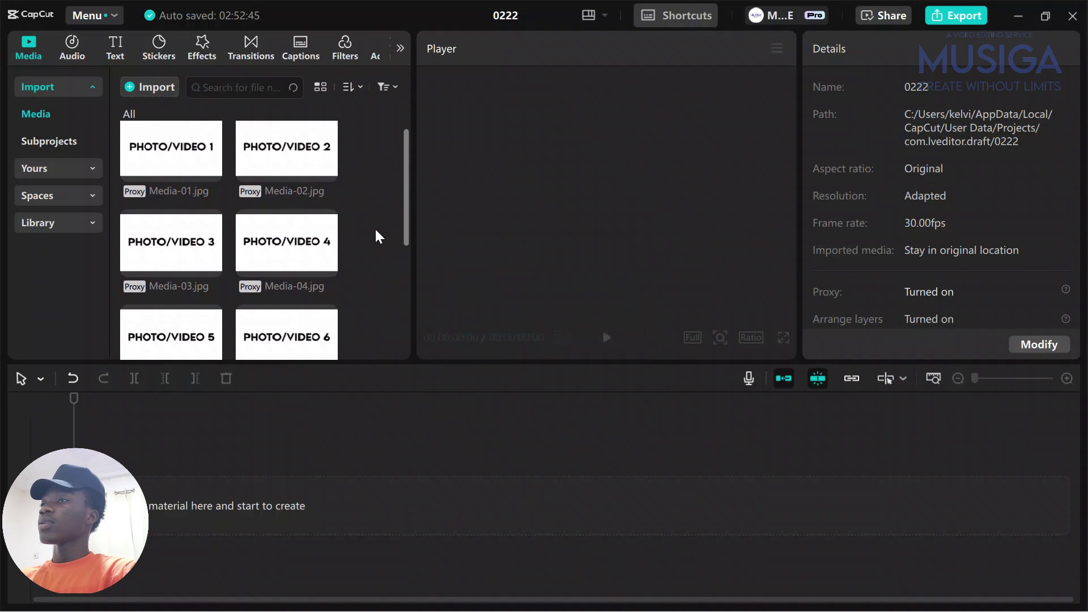
pyautogui.moveTo(339, 171); pyautogui.dragTo(176, 339)
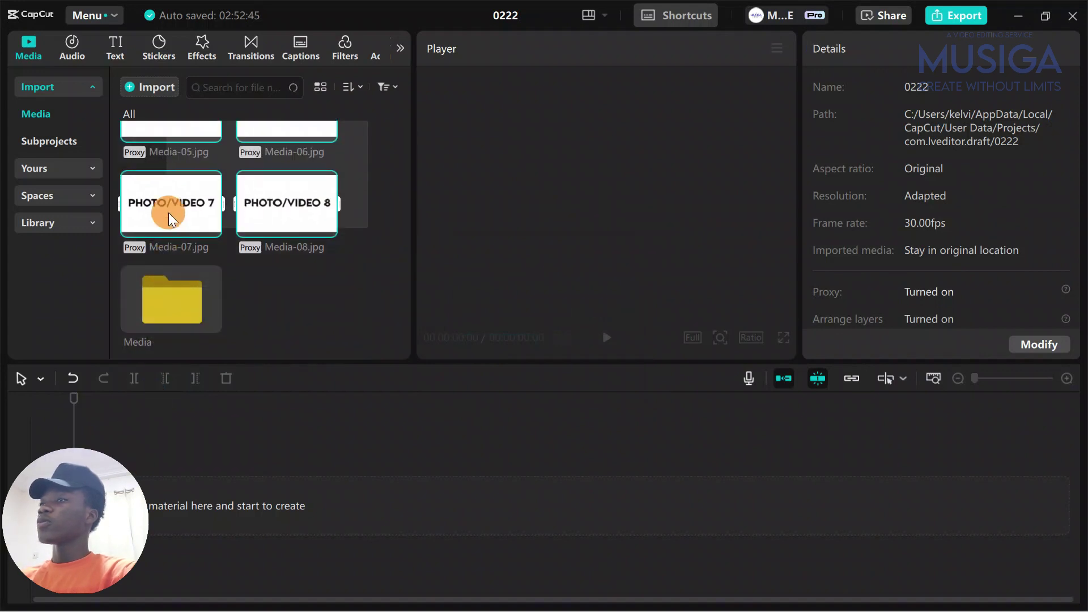
pyautogui.moveTo(169, 212); pyautogui.dragTo(163, 312)
# Add a second empty folder named Assets
pyautogui.rightClick(239, 188)
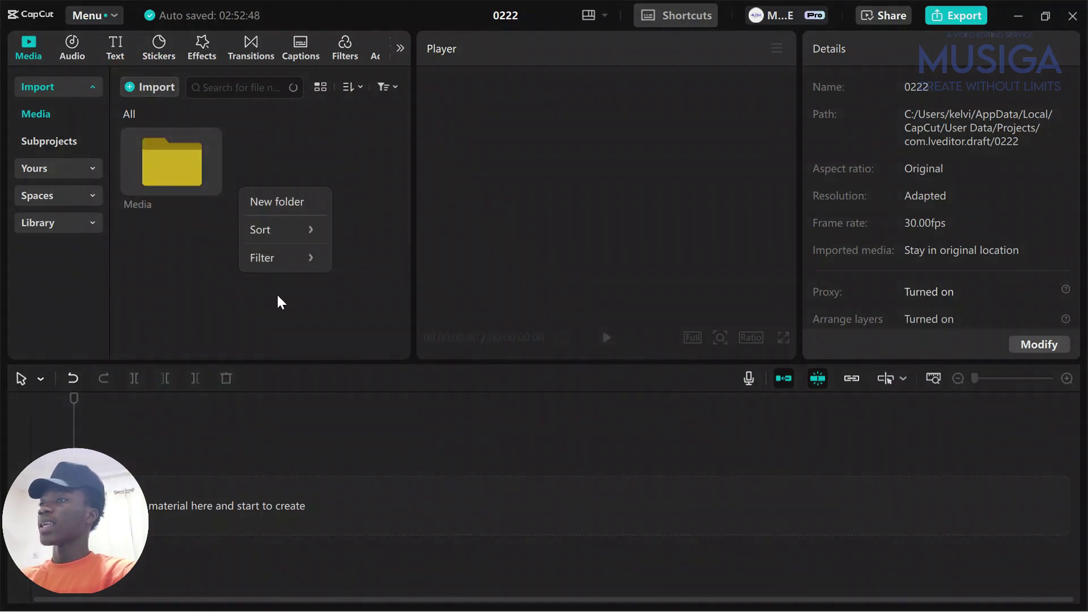
pyautogui.click(300, 198)
pyautogui.rightClick(276, 162)
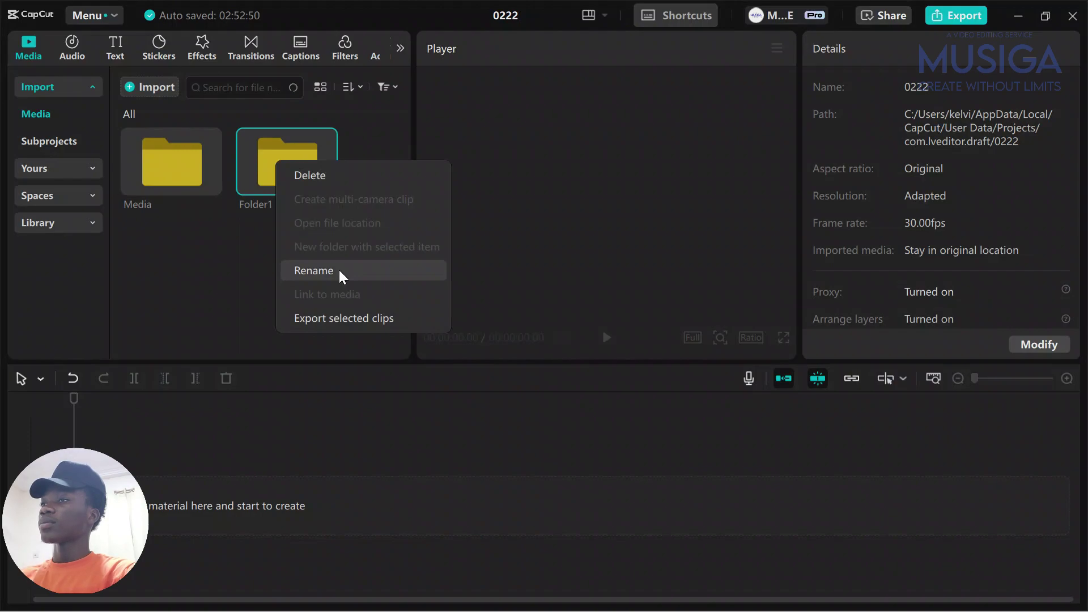
pyautogui.click(339, 270)
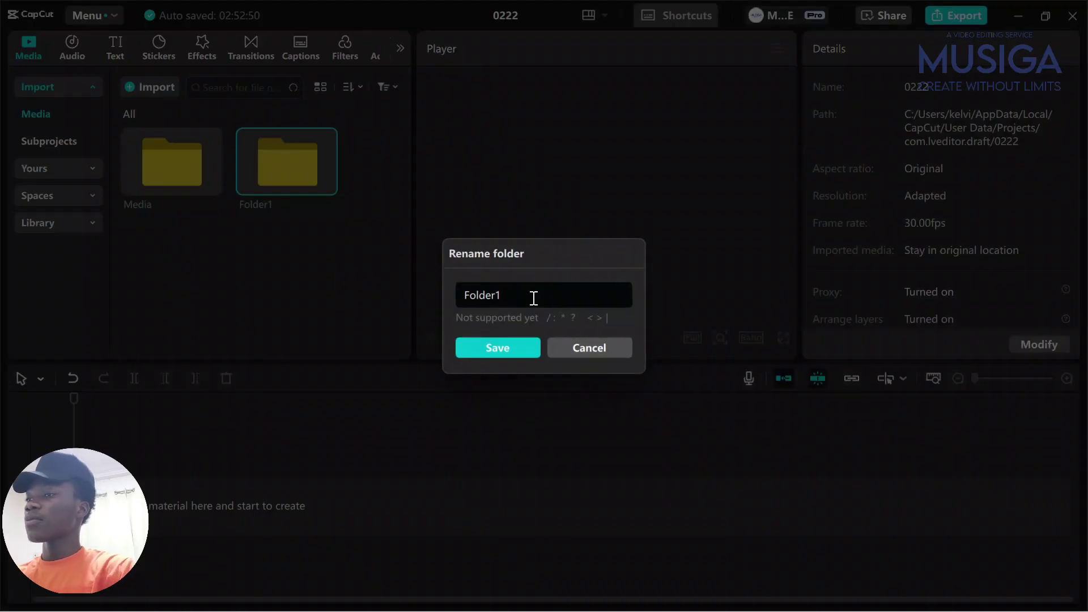
pyautogui.hotkey('ctrl', 'a')
pyautogui.write('Assets')
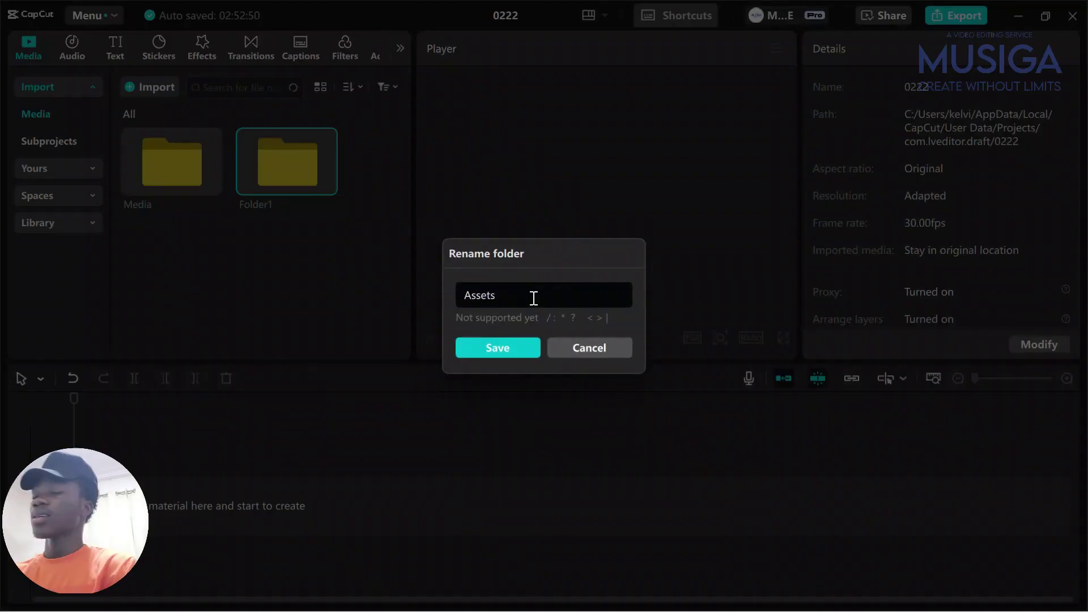
pyautogui.click(506, 350)
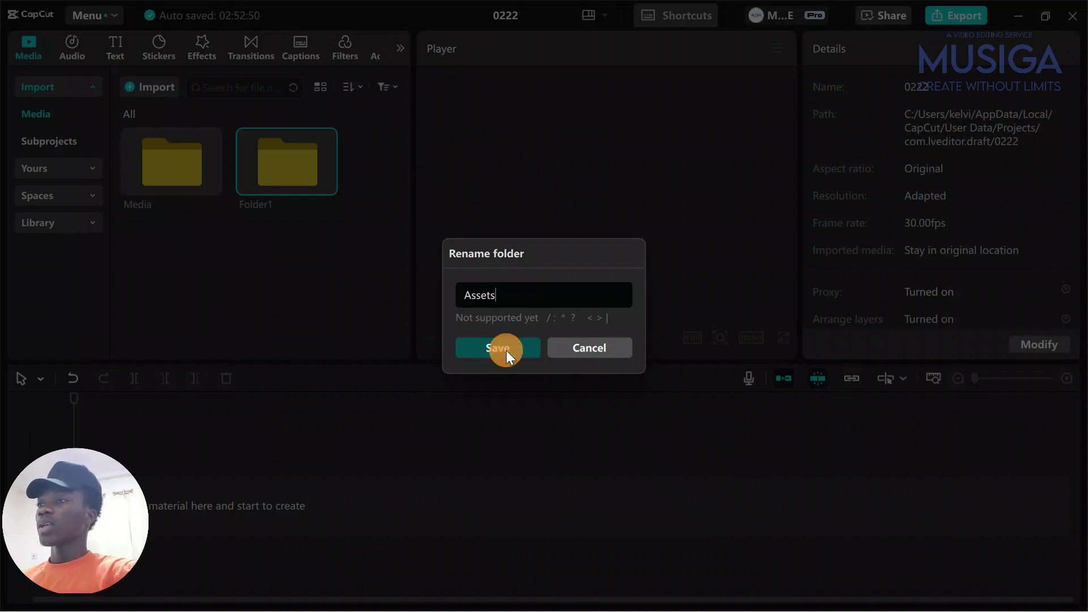
# Import Black screen-09 and the paramountpics video into Assets, then place the video on the timeline
pyautogui.doubleClick(275, 164)
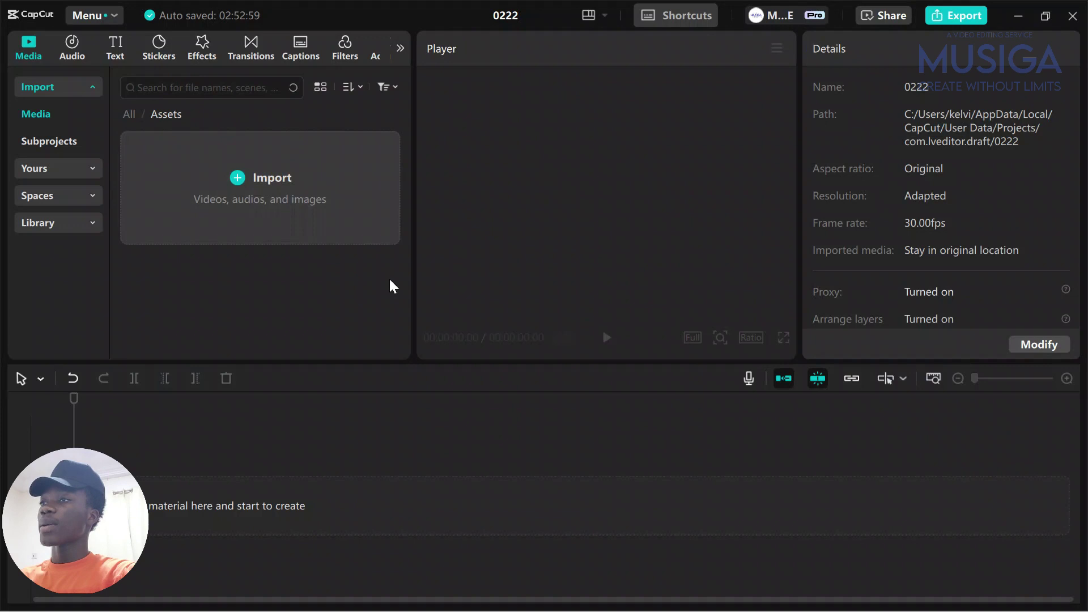
pyautogui.click(265, 204)
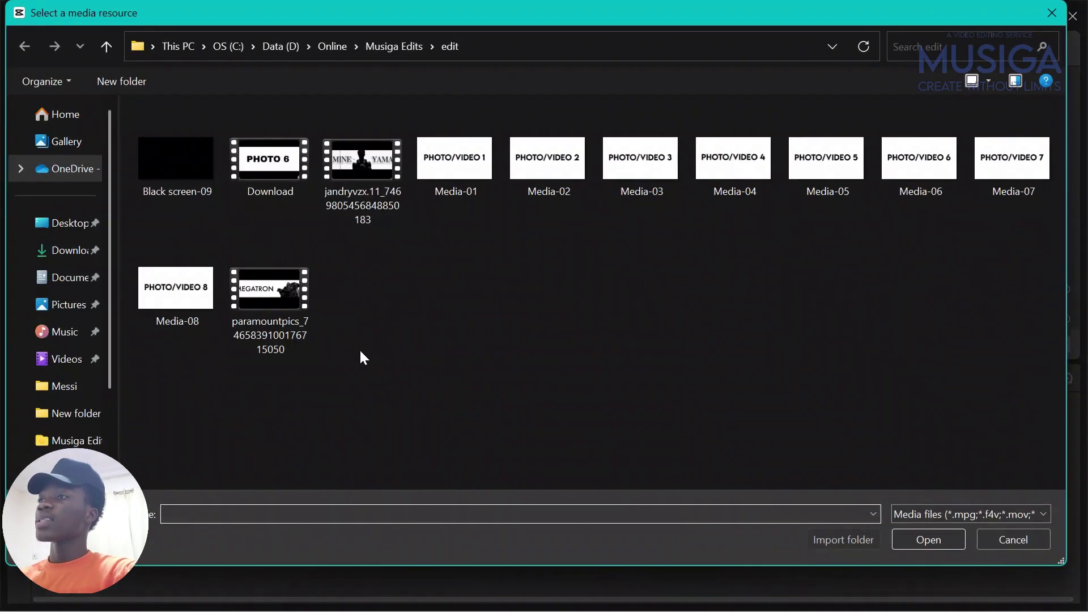
pyautogui.click(180, 184)
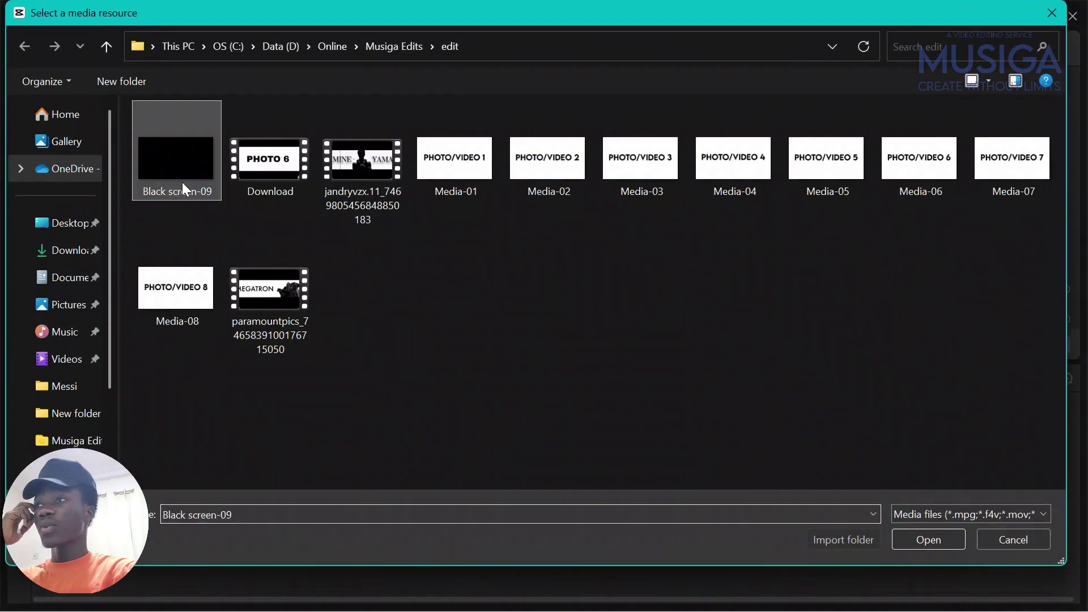
pyautogui.keyDown('ctrl'); pyautogui.click(301, 321); pyautogui.keyUp('ctrl')
pyautogui.click(928, 540)
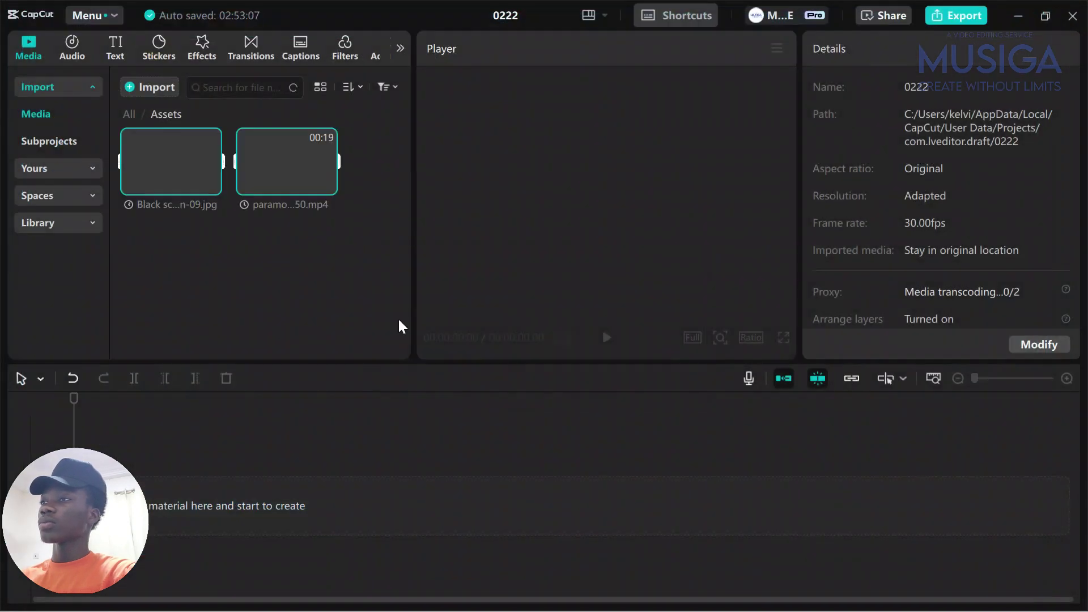
pyautogui.click(327, 253)
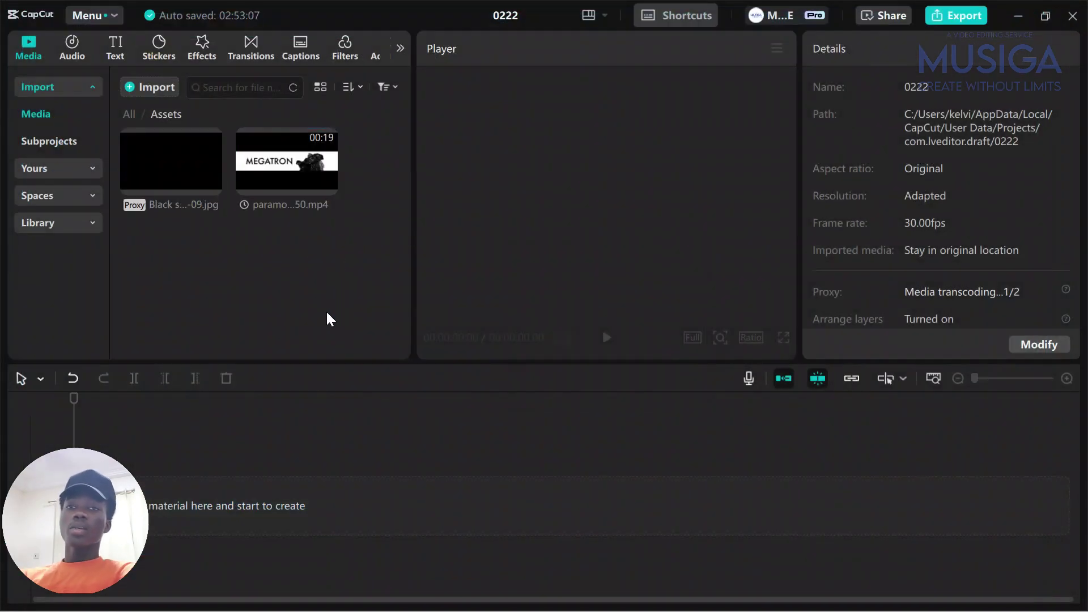
pyautogui.moveTo(315, 175); pyautogui.dragTo(227, 486)
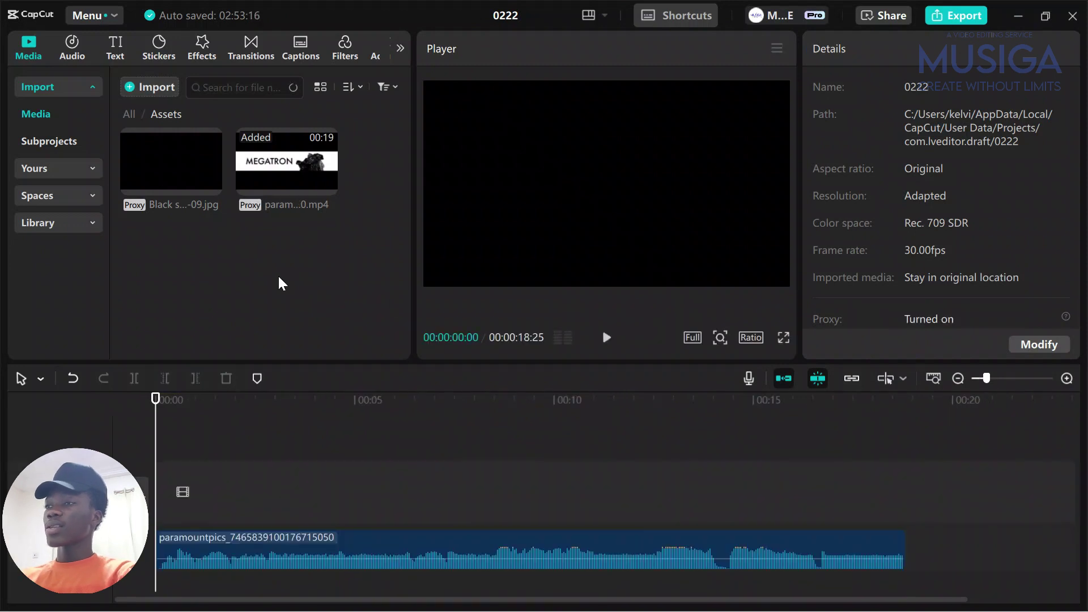
# Place Media-01.jpg on the timeline and extend it to 18:25
pyautogui.click(129, 113)
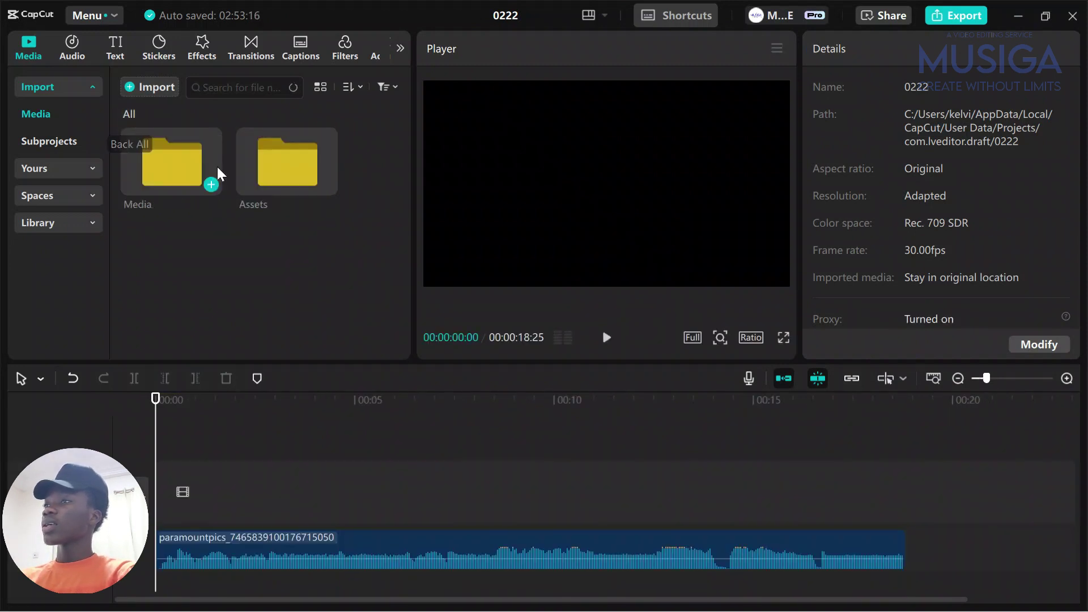
pyautogui.doubleClick(173, 152)
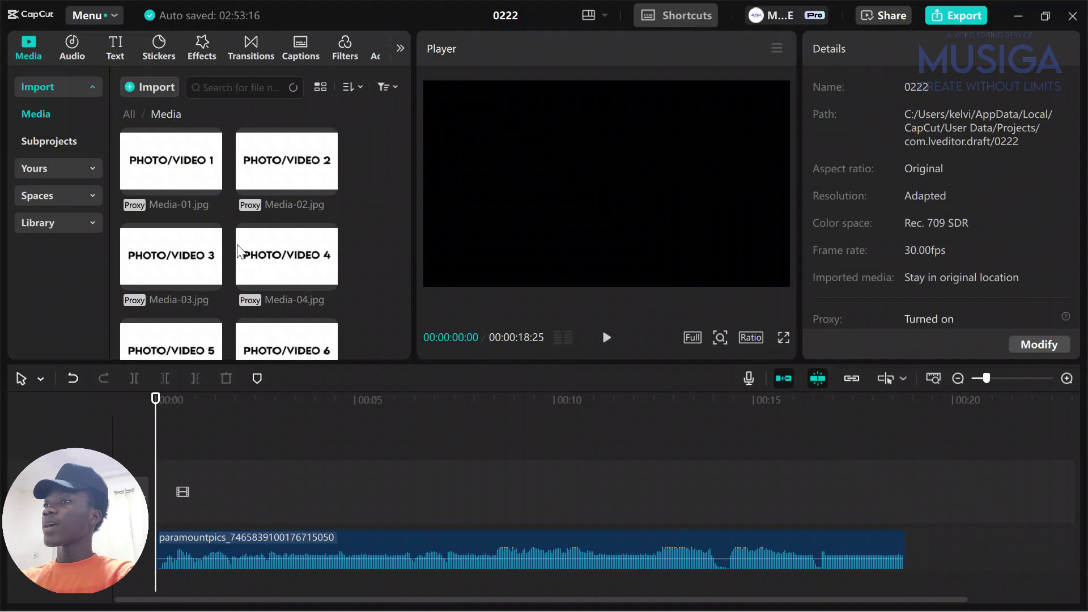
pyautogui.moveTo(170, 161); pyautogui.dragTo(167, 502)
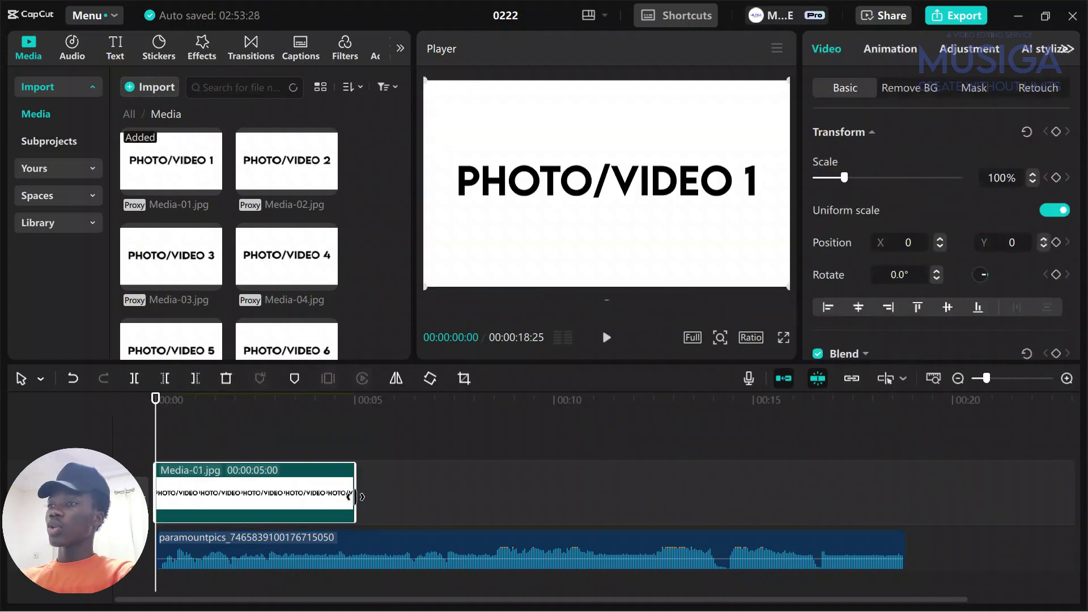
pyautogui.moveTo(357, 493); pyautogui.dragTo(905, 482)
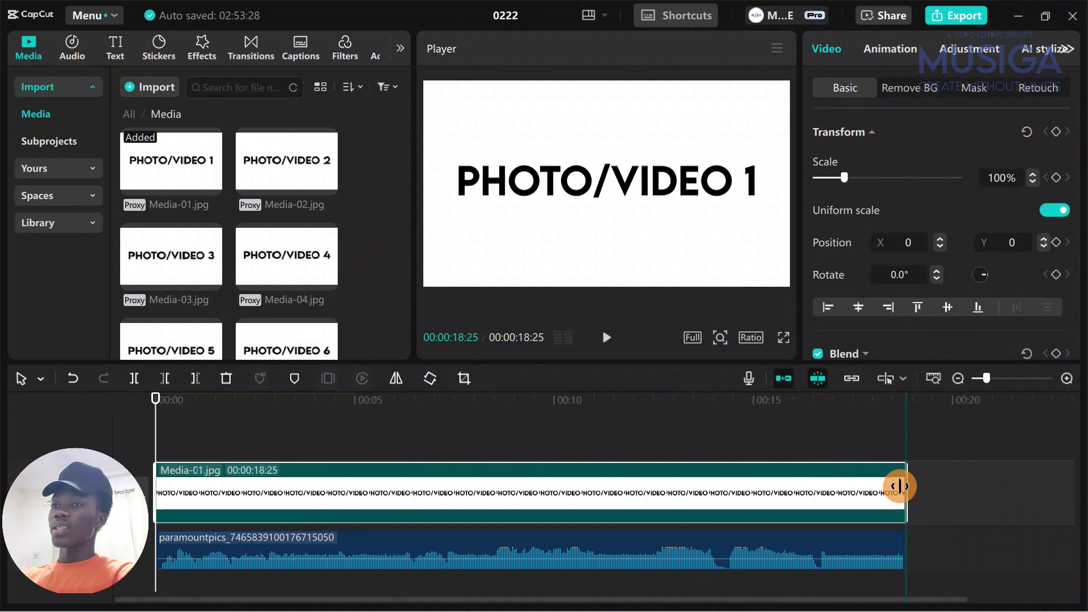
pyautogui.click(219, 429)
pyautogui.click(130, 430)
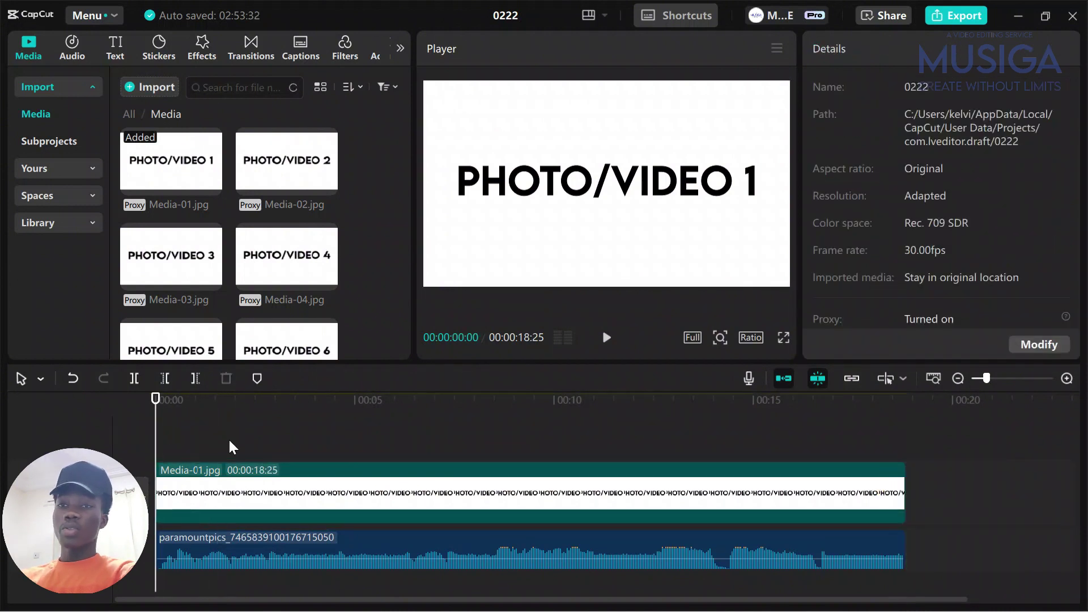
# Add Black screen-09.jpg as an overlay above the photo and duplicate it
pyautogui.click(125, 114)
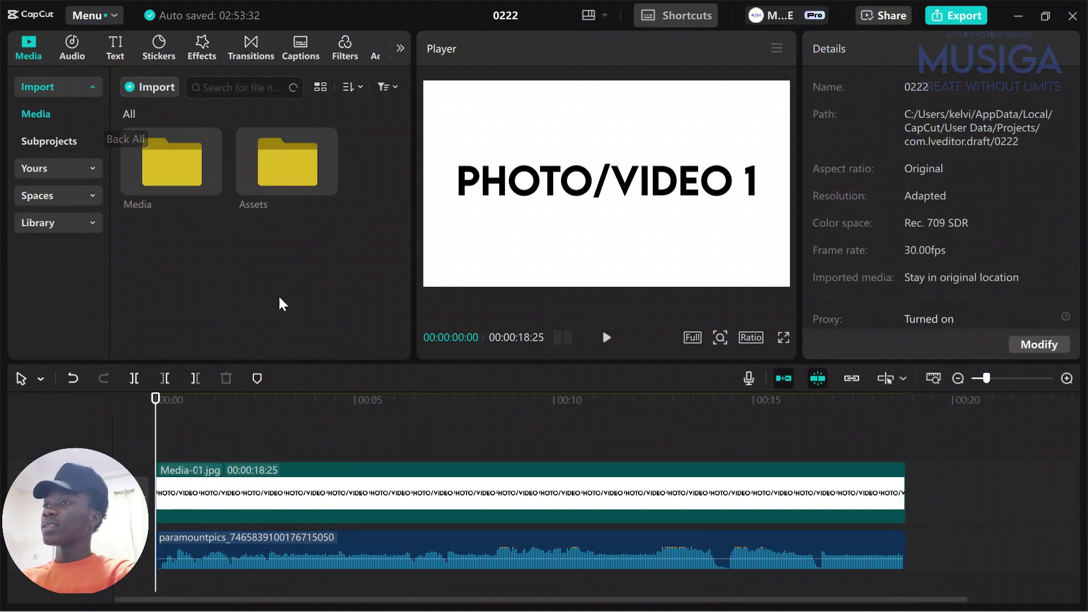
pyautogui.doubleClick(266, 177)
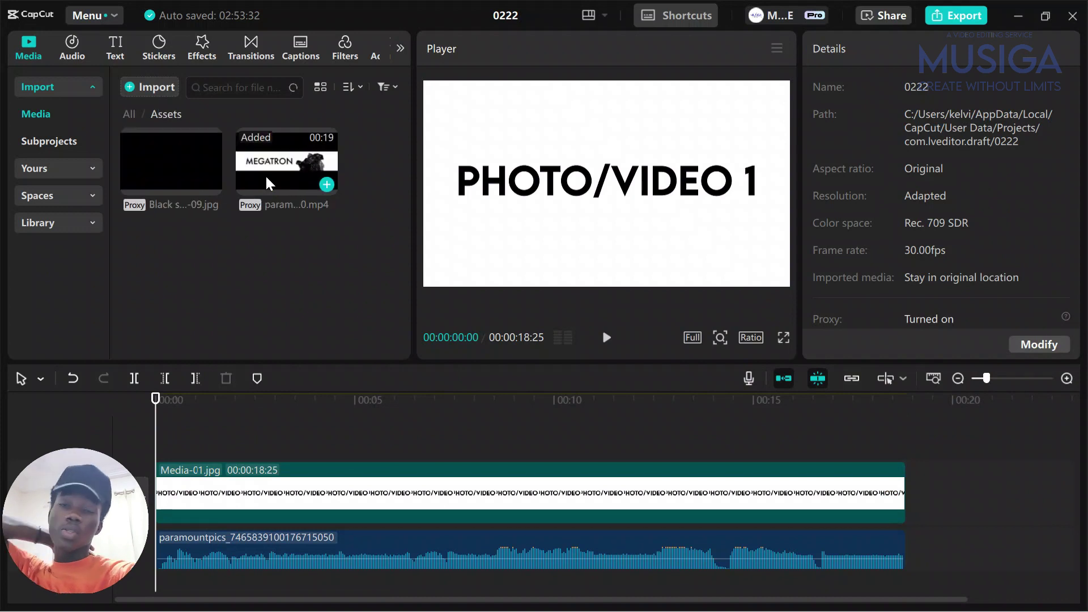
pyautogui.click(208, 185)
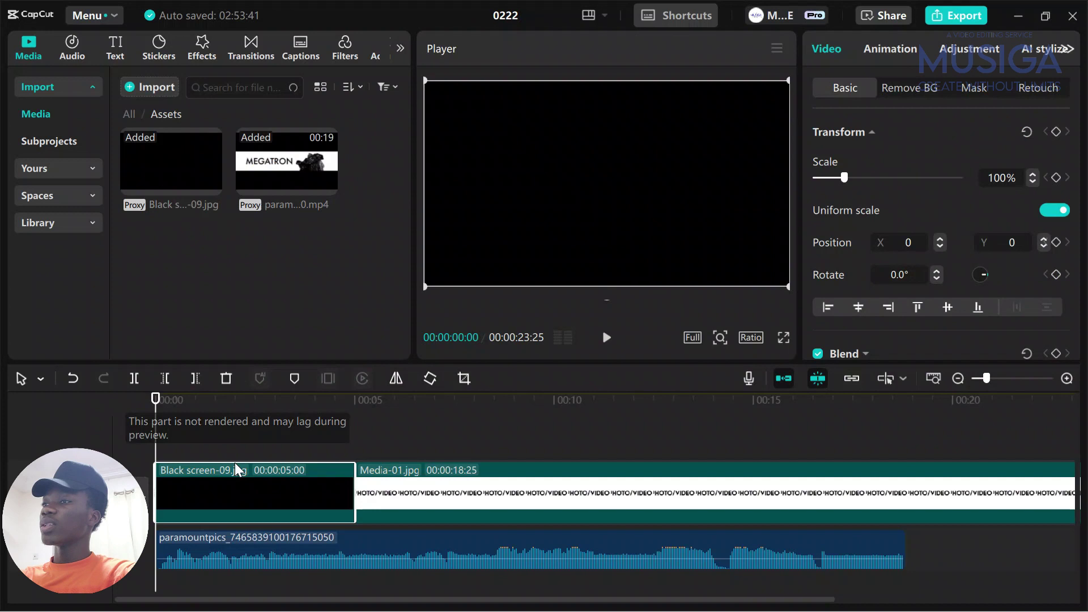
pyautogui.moveTo(244, 488)
pyautogui.mouseDown()
pyautogui.moveTo(250, 431)
pyautogui.moveTo(255, 473)
pyautogui.mouseUp()
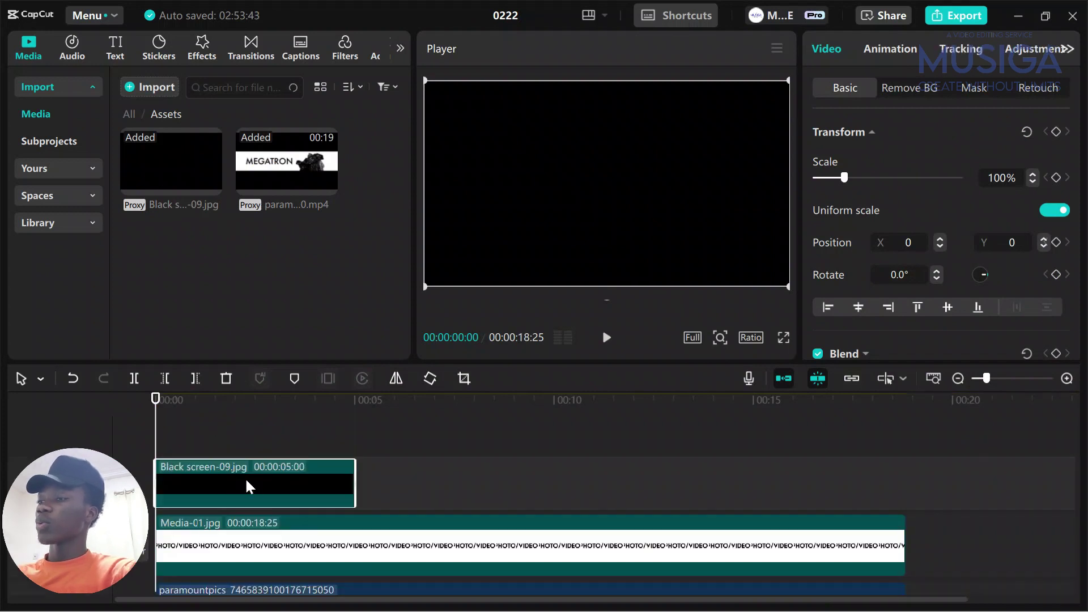
pyautogui.hotkey('ctrl', 'v')
pyautogui.click(297, 486)
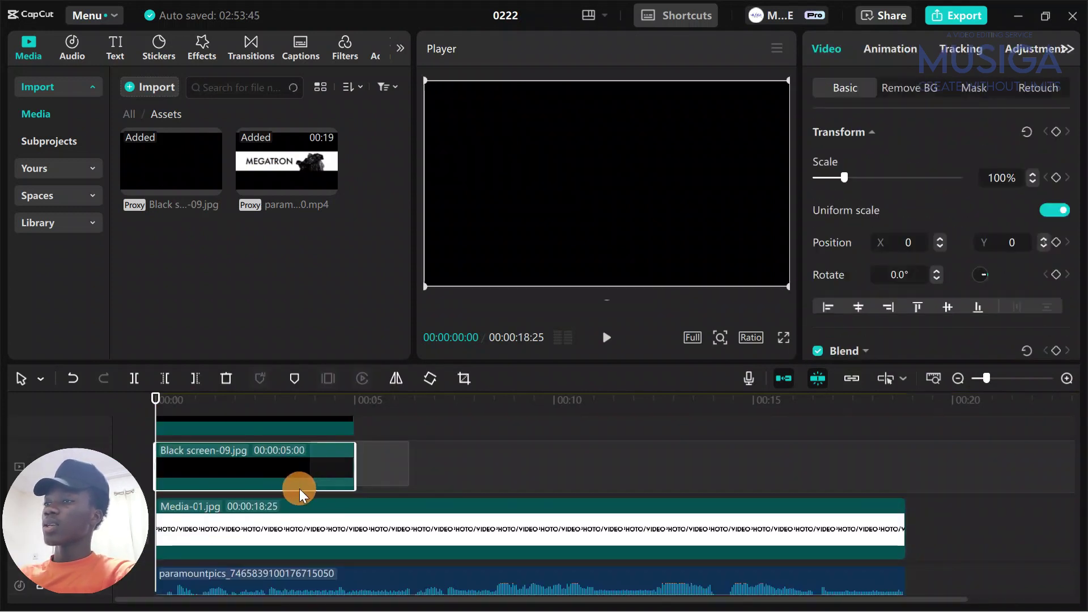
# Extend both black screen clips to 18:25 and shift one down in the preview
pyautogui.scroll(1, 385, 454)
pyautogui.keyDown('ctrl'); pyautogui.click(303, 474); pyautogui.keyUp('ctrl')
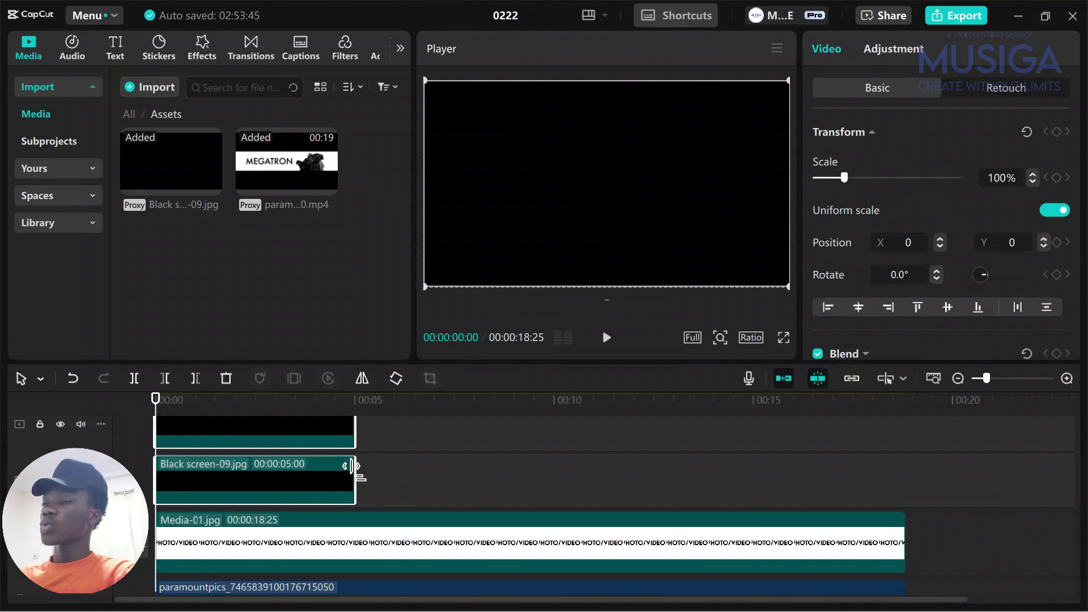
pyautogui.moveTo(352, 466); pyautogui.dragTo(907, 470)
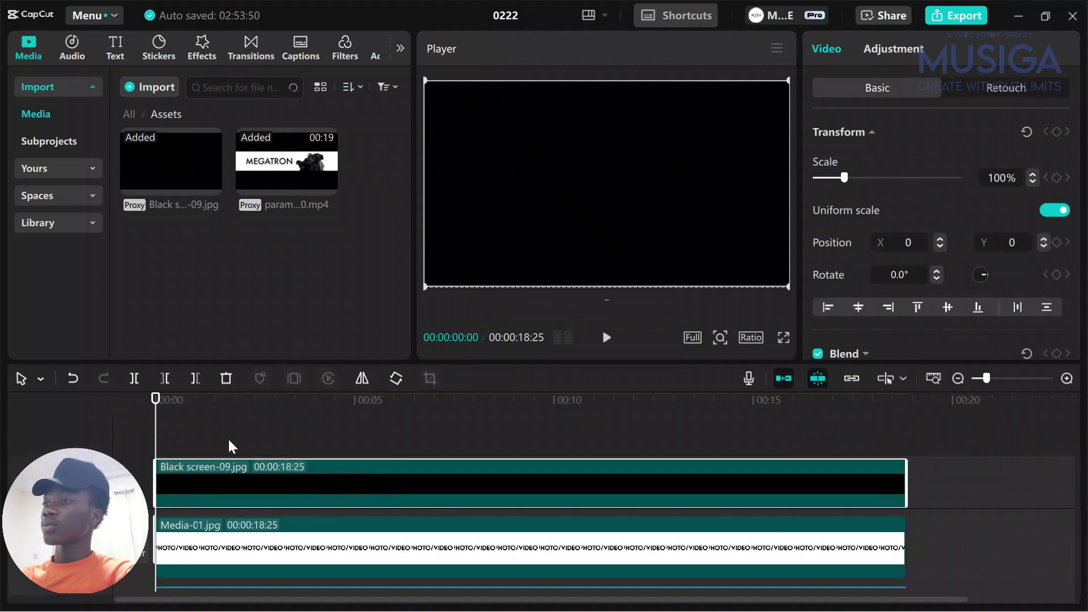
pyautogui.click(191, 446)
pyautogui.scroll(-2, 199, 447)
pyautogui.click(199, 447)
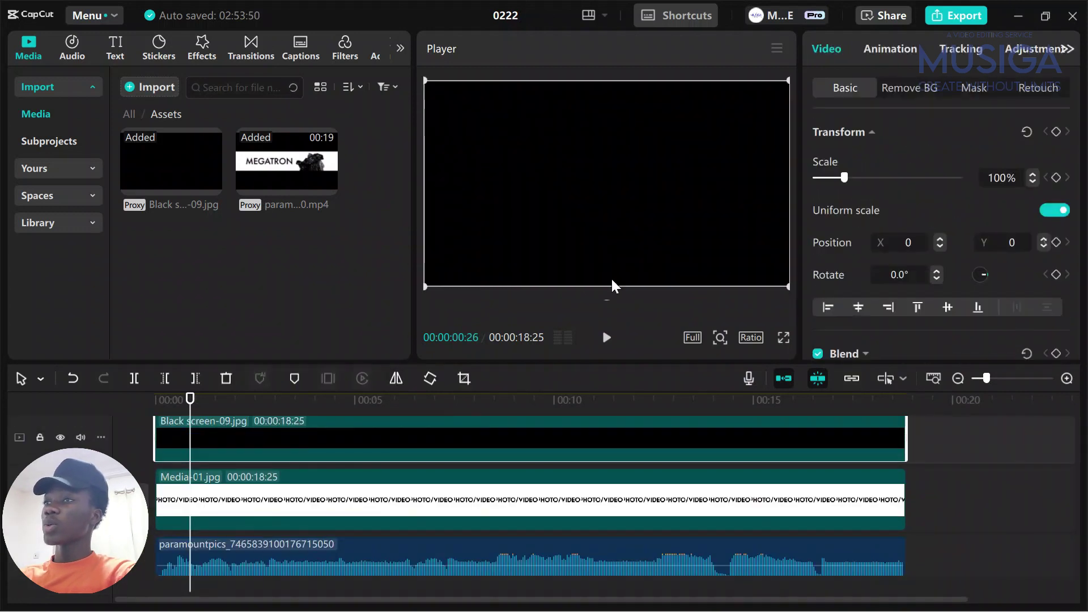
pyautogui.moveTo(612, 284); pyautogui.dragTo(611, 357)
pyautogui.scroll(2, 287, 480)
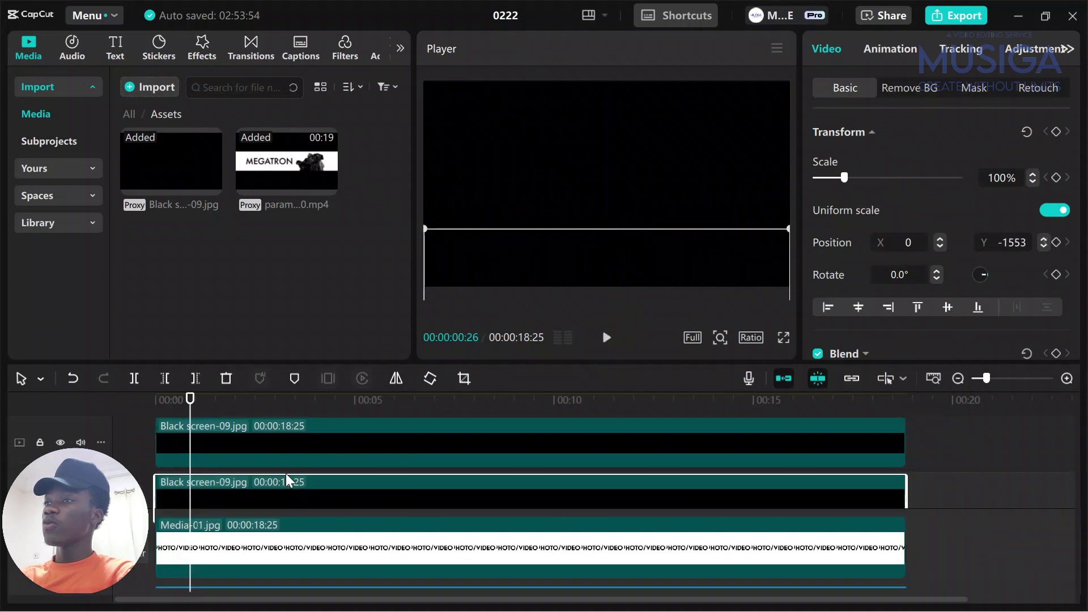
# Slide one black bar up and set the bottom bar's Y position to -1432
pyautogui.click(261, 461)
pyautogui.moveTo(607, 183); pyautogui.dragTo(616, 136)
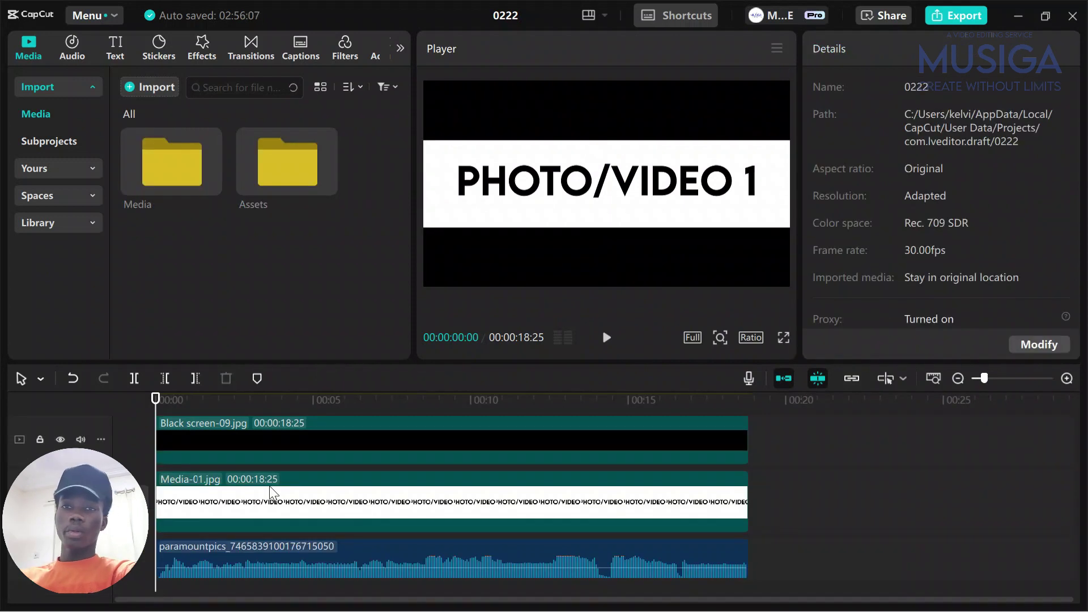
pyautogui.scroll(1, 253, 510)
pyautogui.click(190, 476)
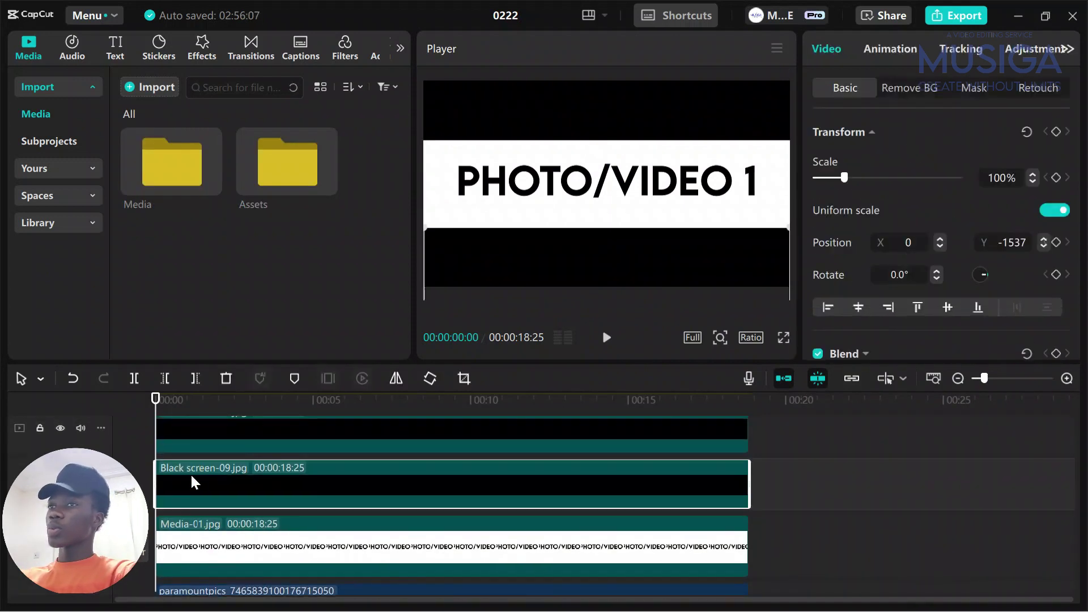
pyautogui.click(1015, 242)
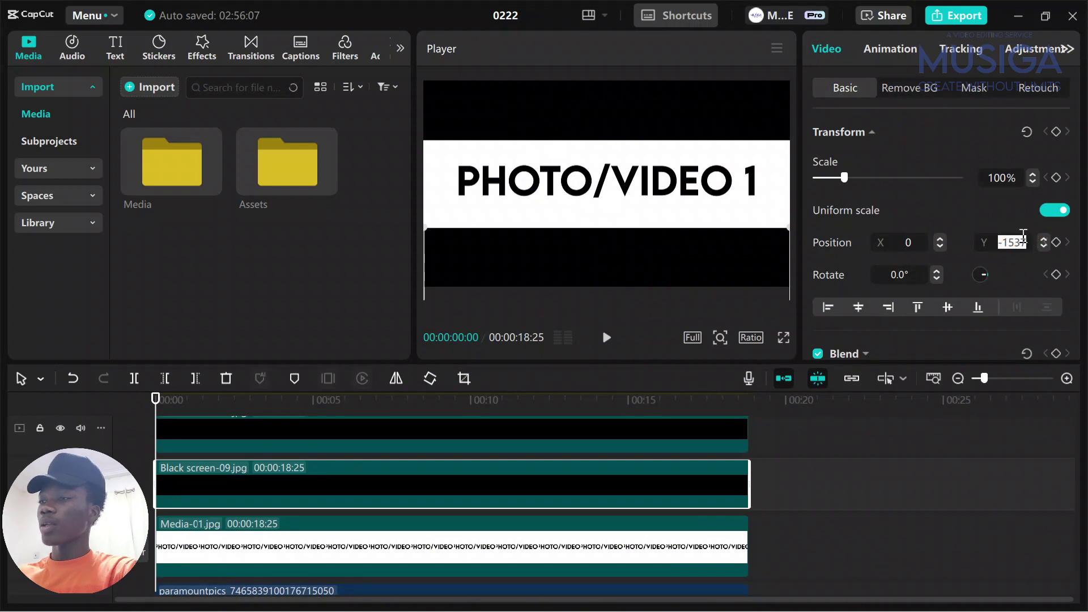
pyautogui.write('-')
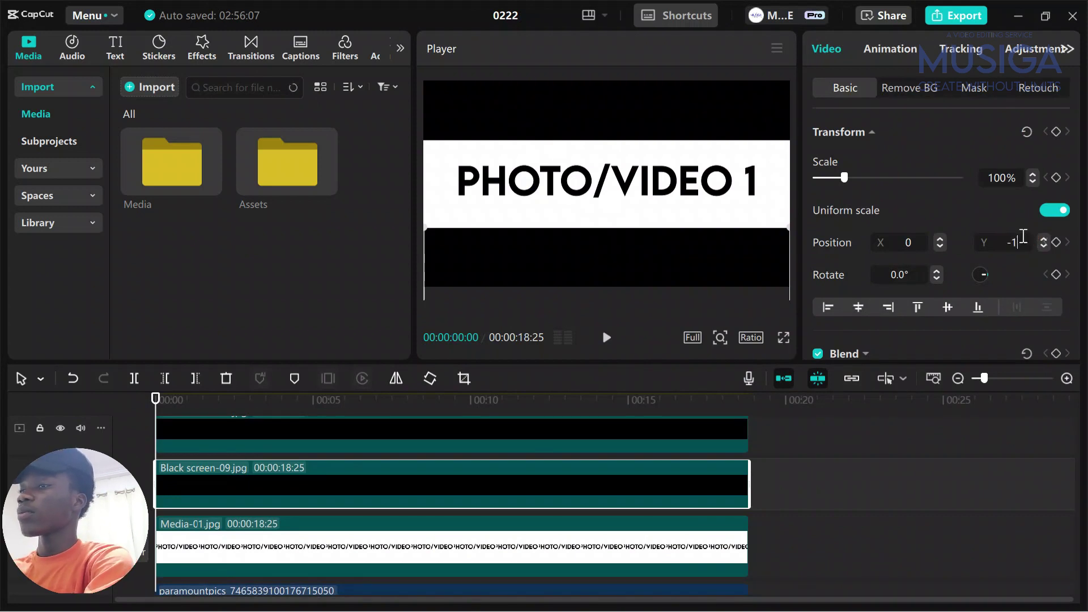
pyautogui.write('1432')
pyautogui.press('Return')
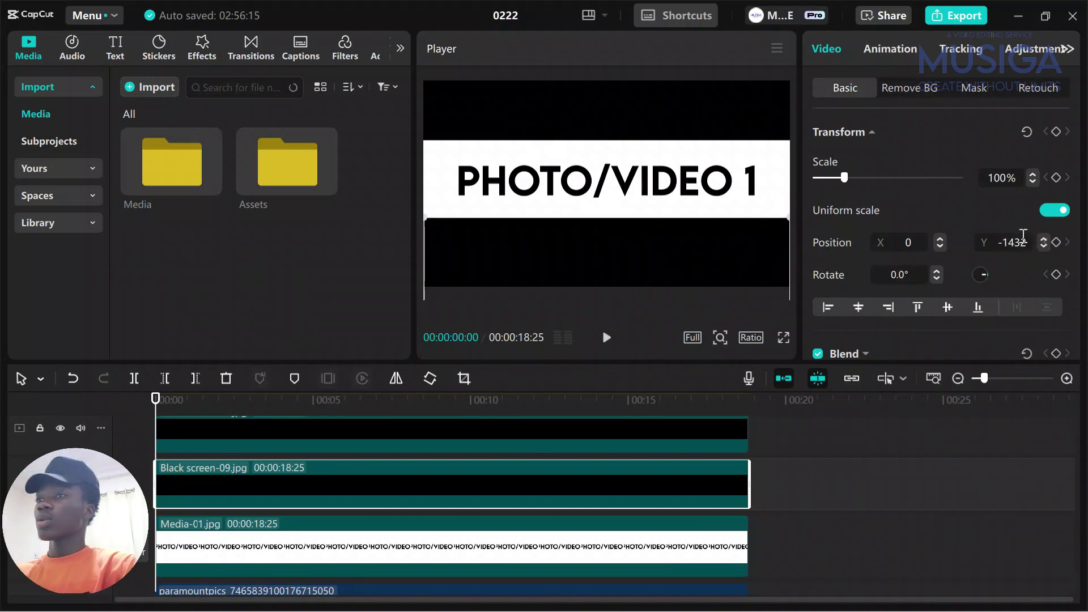
# Set the top black bar's Y position to 1432 and restore the top bar layer
pyautogui.click(687, 443)
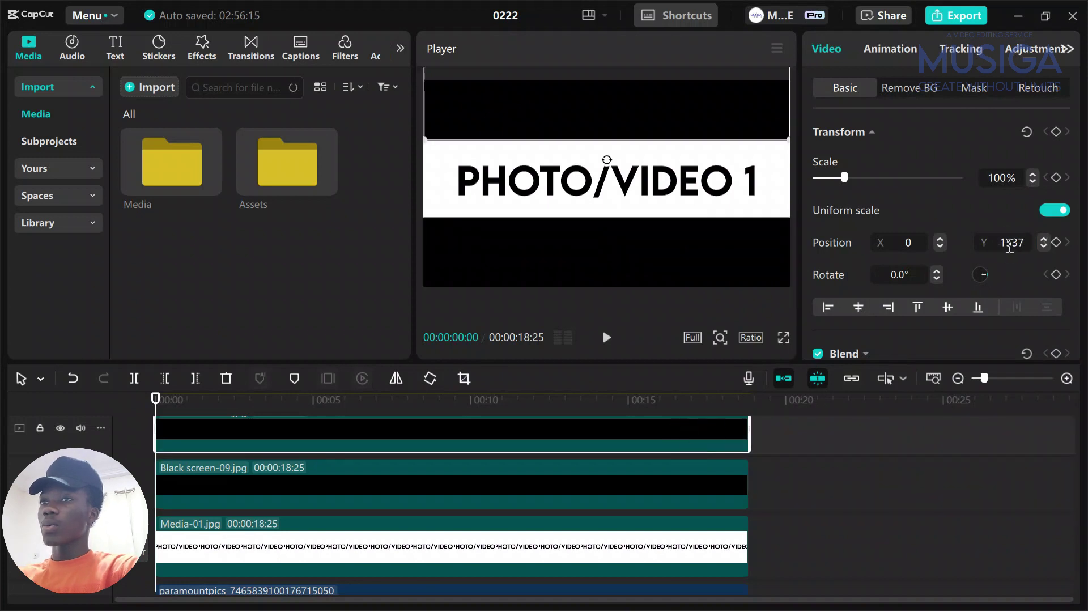
pyautogui.click(1010, 244)
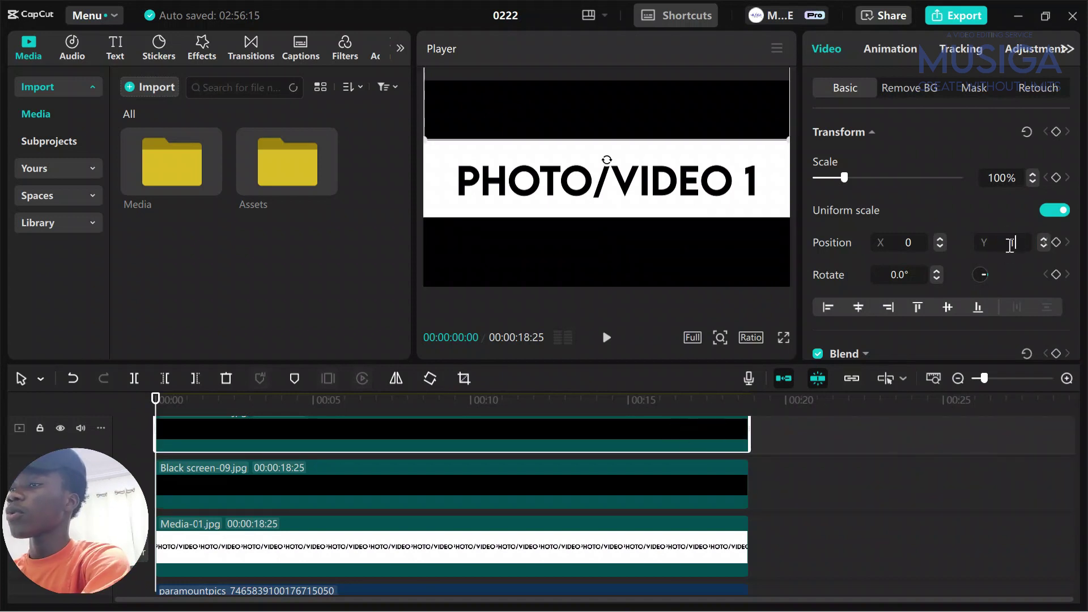
pyautogui.press('Return')
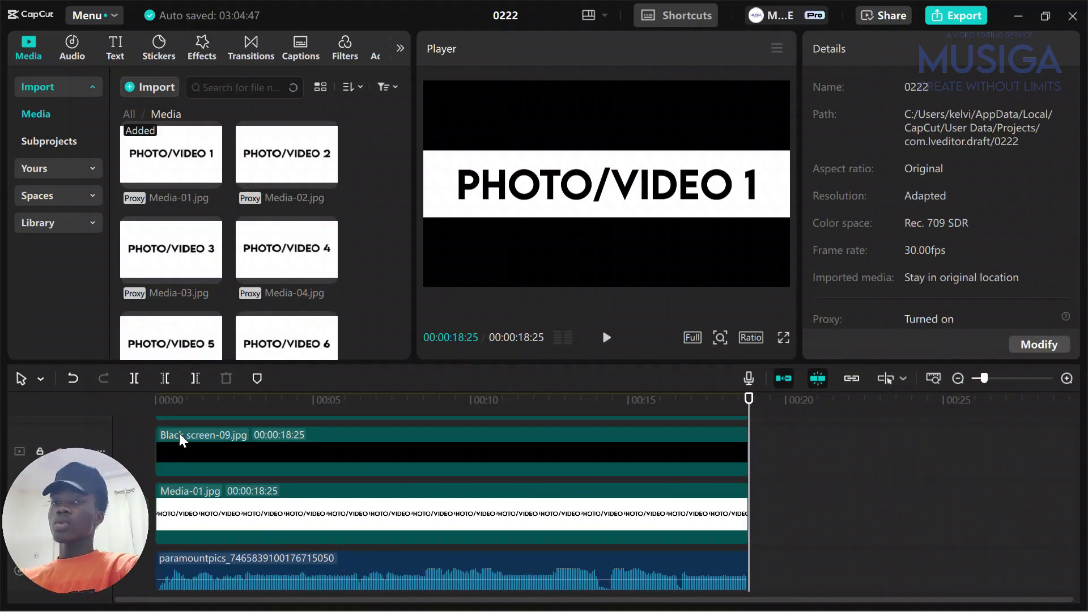
pyautogui.click(179, 438)
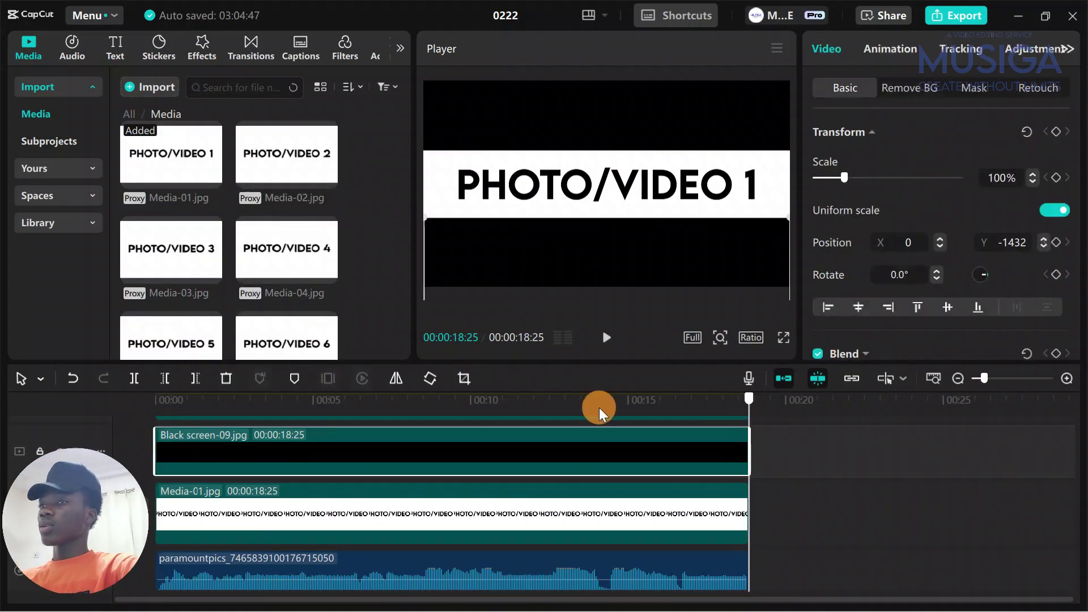
pyautogui.press('Home')
pyautogui.scroll(-1, 583, 503)
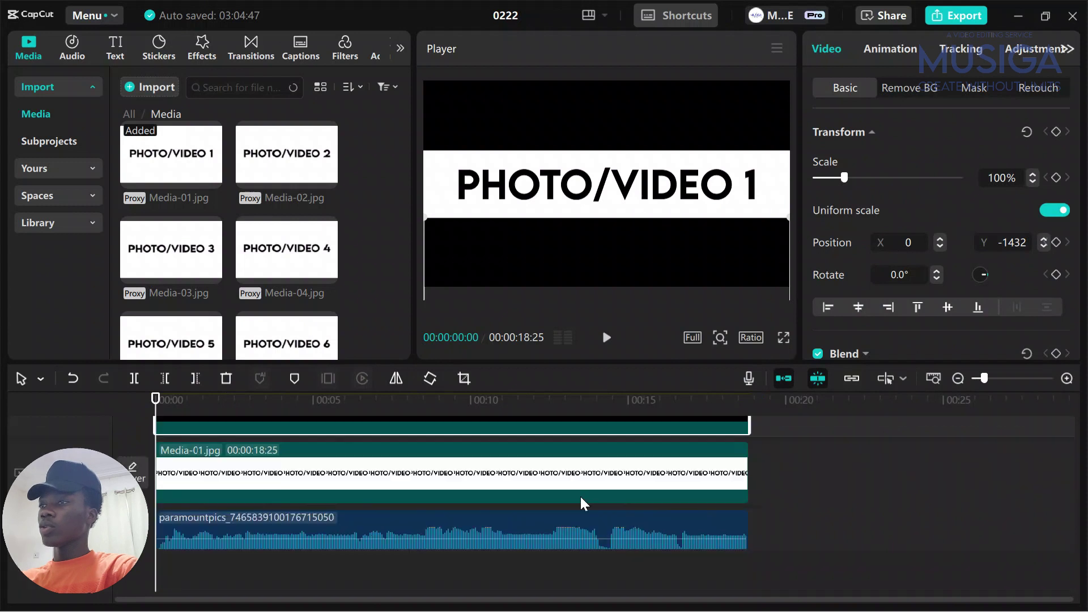
pyautogui.scroll(1, 388, 489)
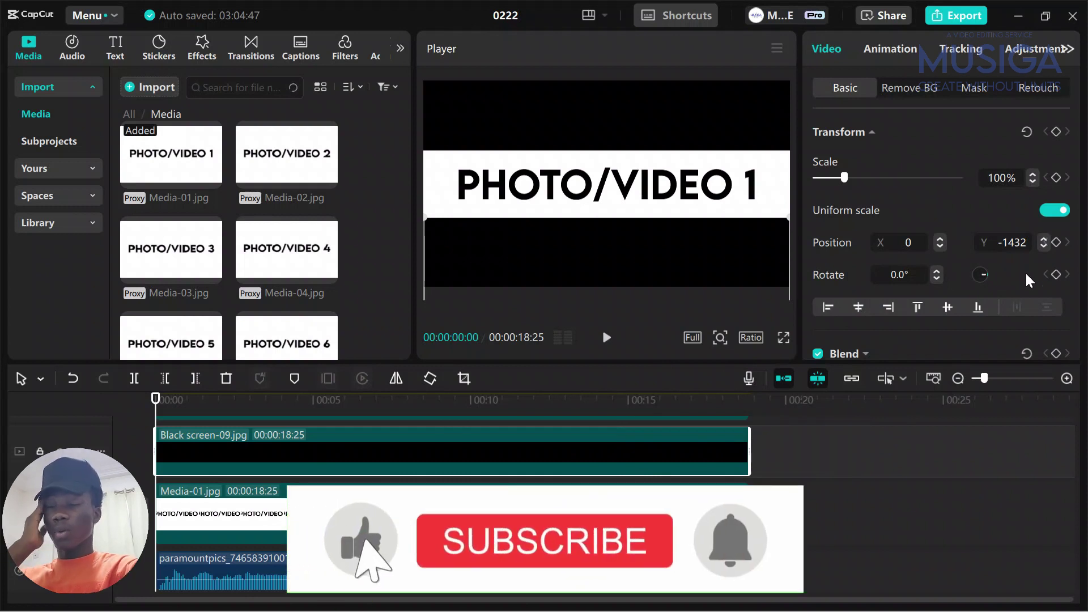
pyautogui.hotkey('ctrl', 'v')
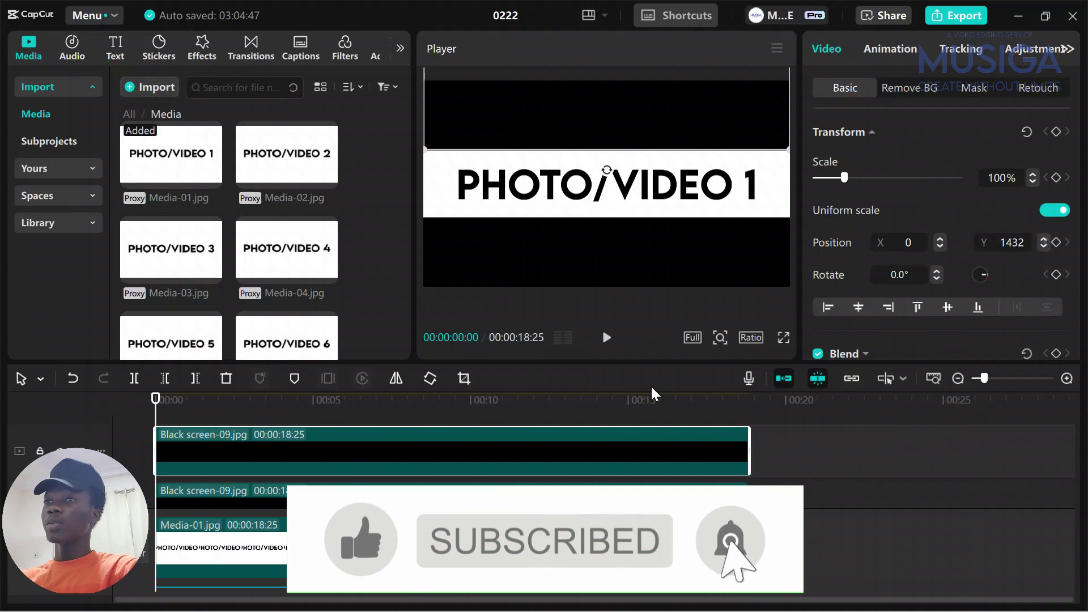
pyautogui.scroll(-1, 930, 466)
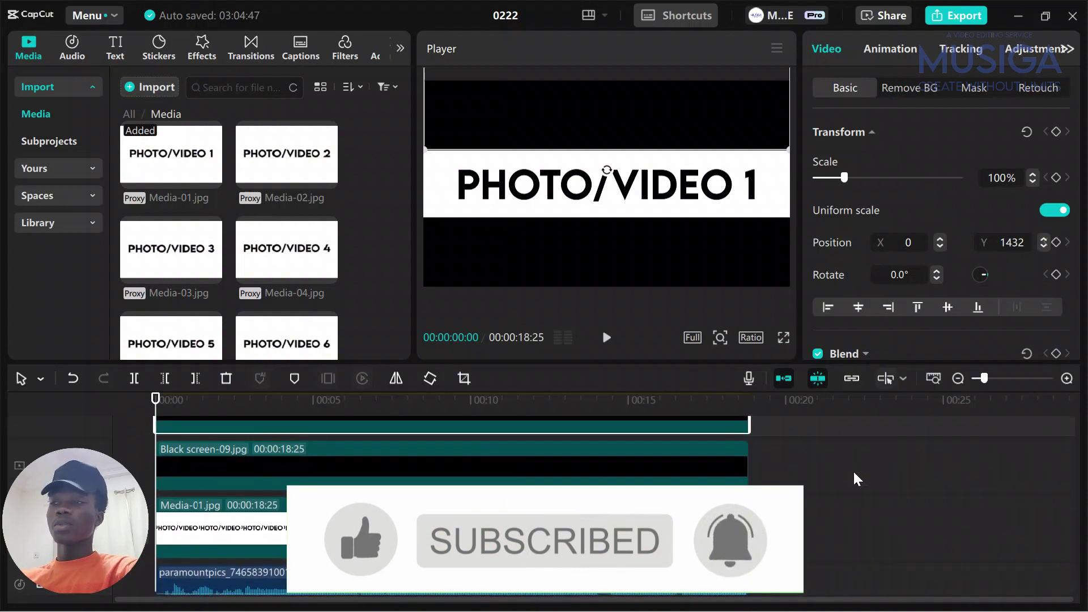
pyautogui.click(169, 466)
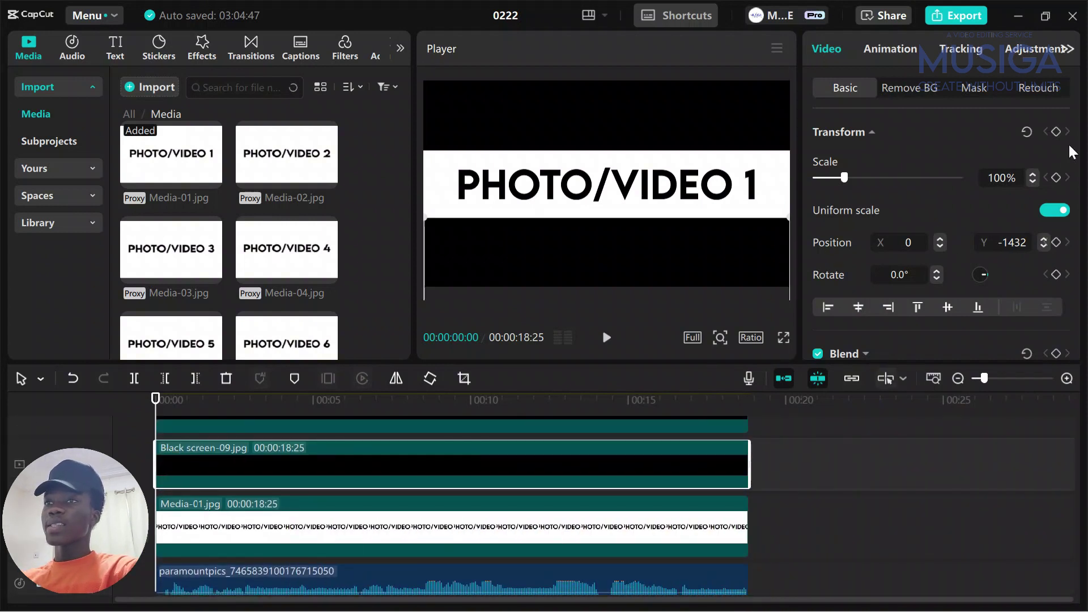
# Add starting Position keyframes to both black bar clips
pyautogui.click(1056, 243)
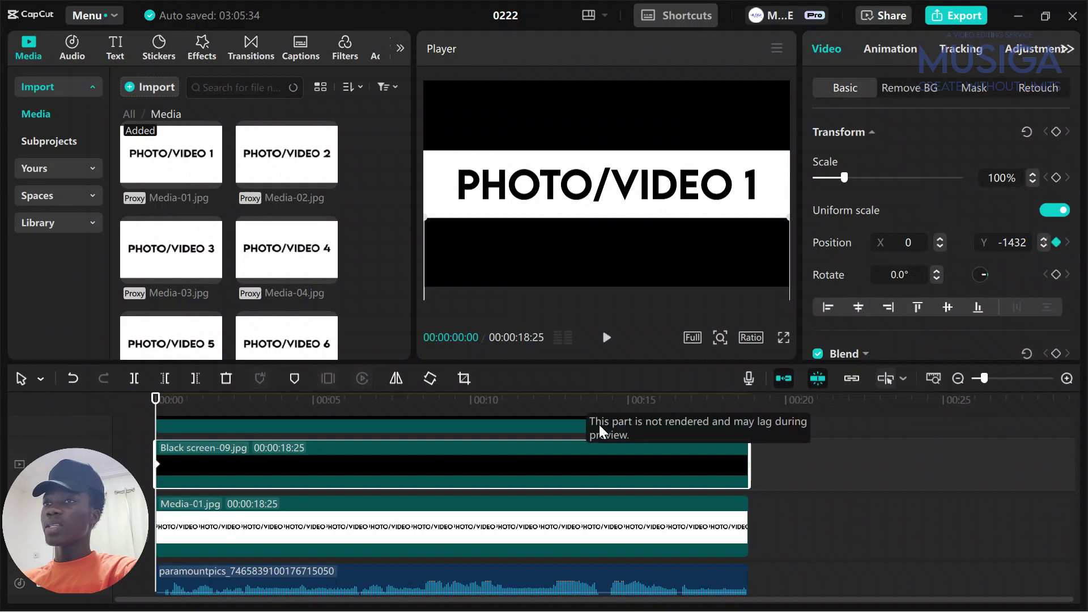
pyautogui.scroll(1, 218, 450)
pyautogui.click(174, 439)
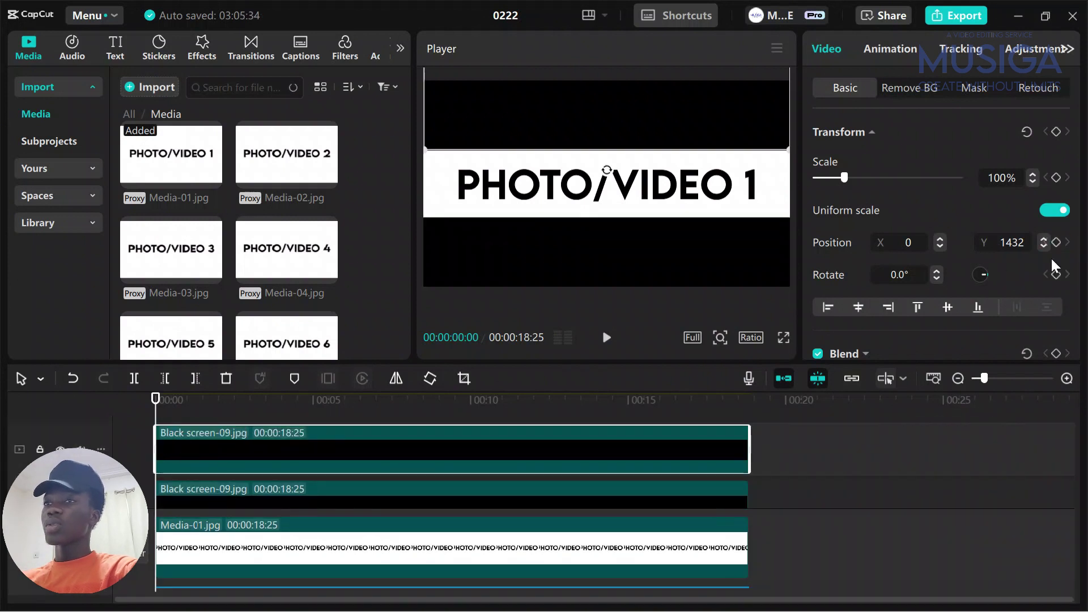
pyautogui.click(1056, 242)
pyautogui.scroll(-1, 341, 472)
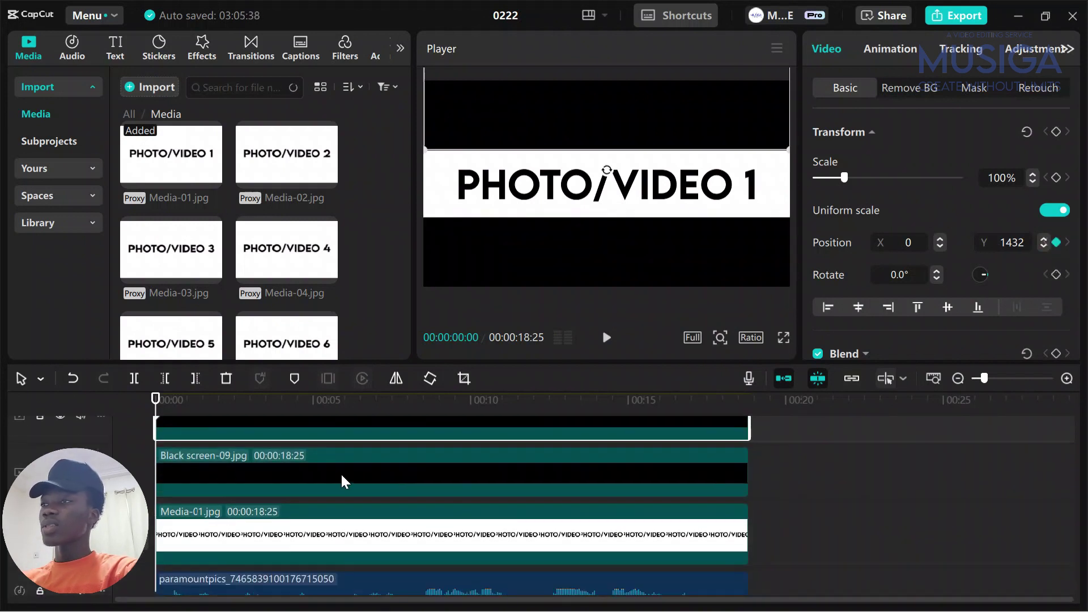
# Near the clip end, move the top bar up to Y 2160 and bottom bar down to Y -2160
pyautogui.click(754, 452)
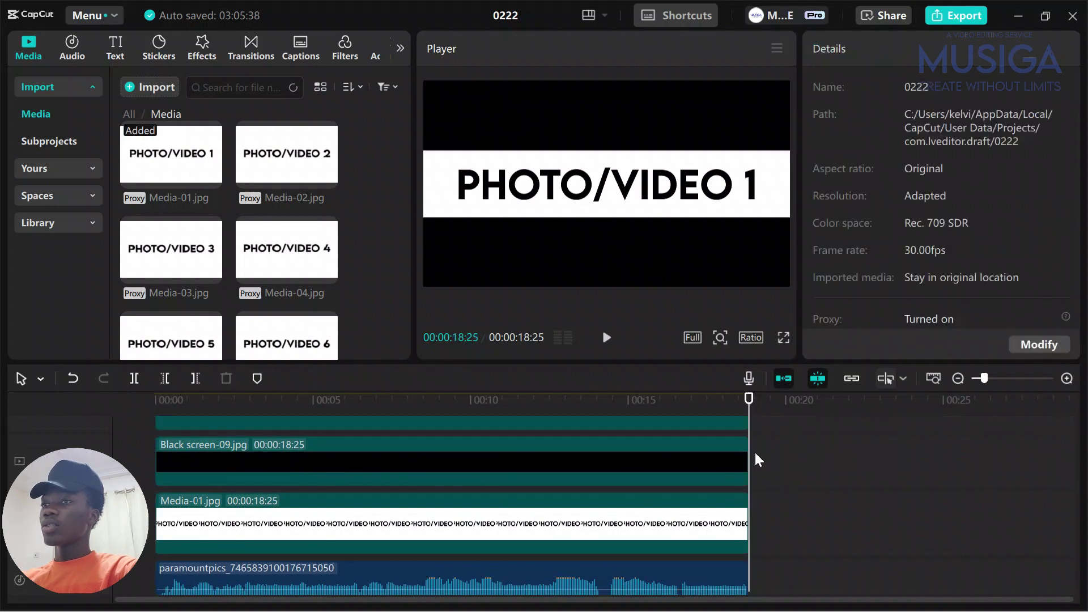
pyautogui.scroll(1, 732, 437)
pyautogui.moveTo(740, 428); pyautogui.dragTo(726, 434)
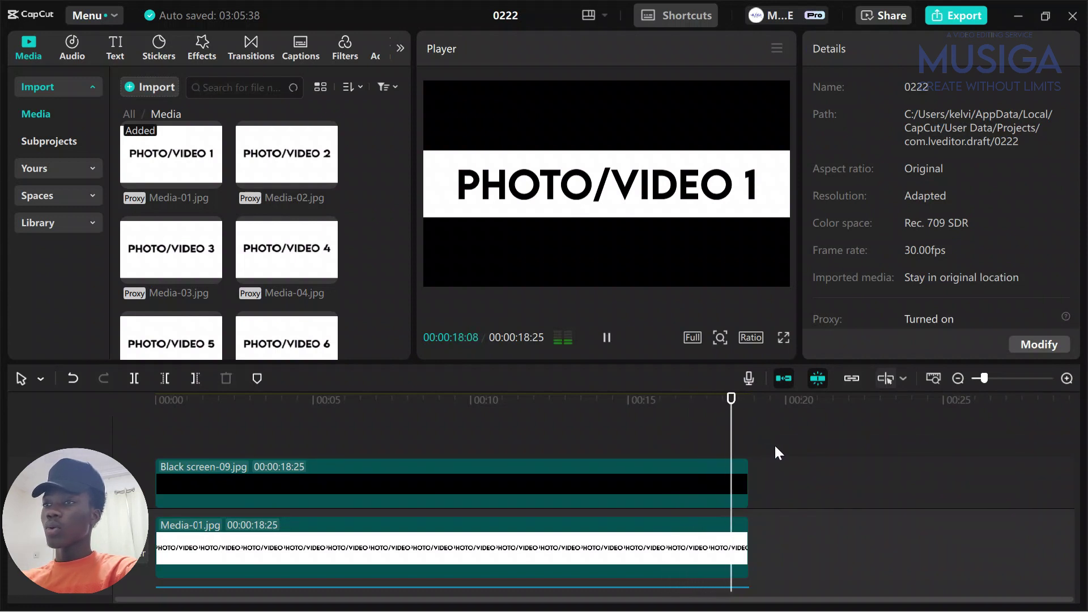
pyautogui.press('space')
pyautogui.hotkey('ctrl', 'z')
pyautogui.click(726, 453)
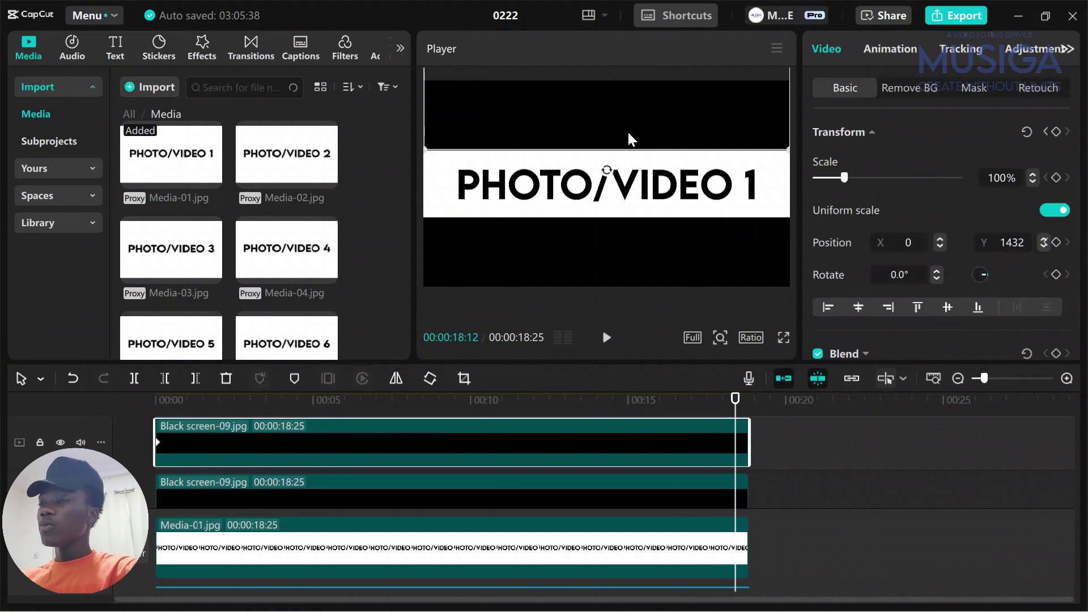
pyautogui.moveTo(628, 131); pyautogui.dragTo(623, 66)
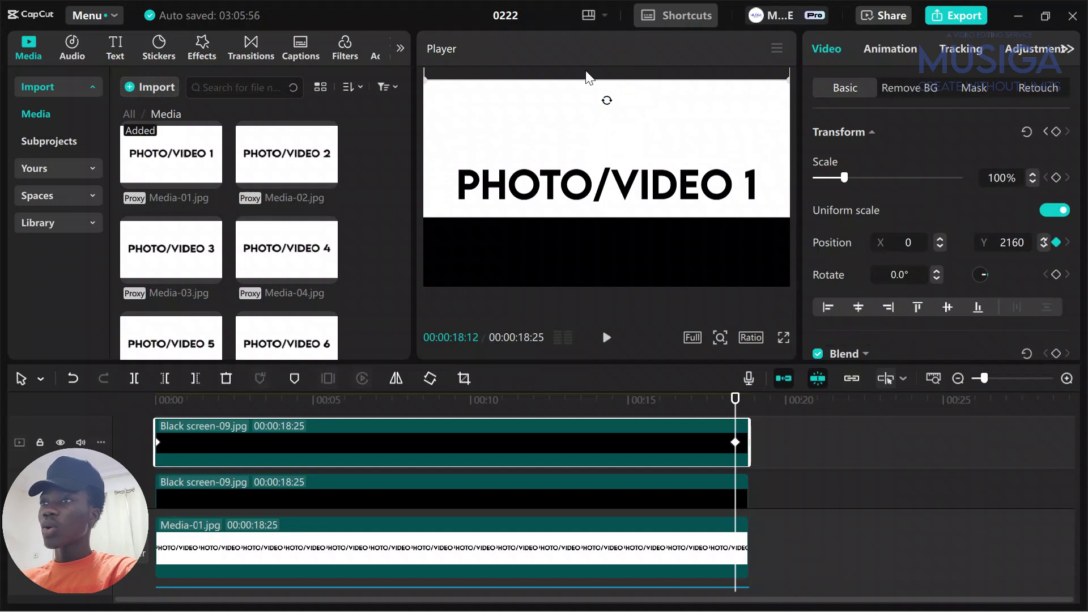
pyautogui.click(728, 492)
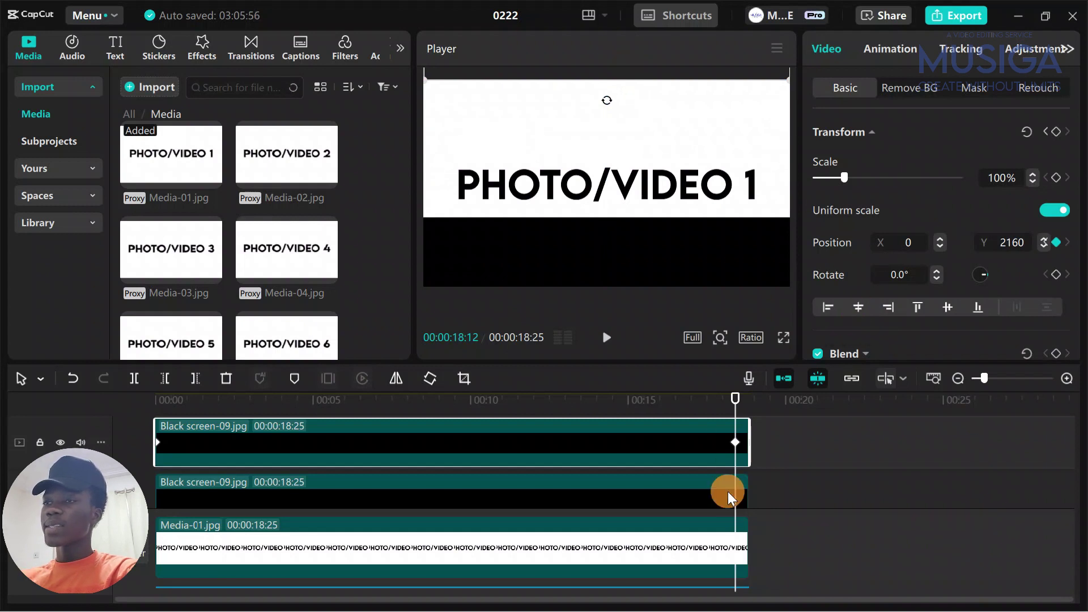
pyautogui.moveTo(596, 238); pyautogui.dragTo(598, 374)
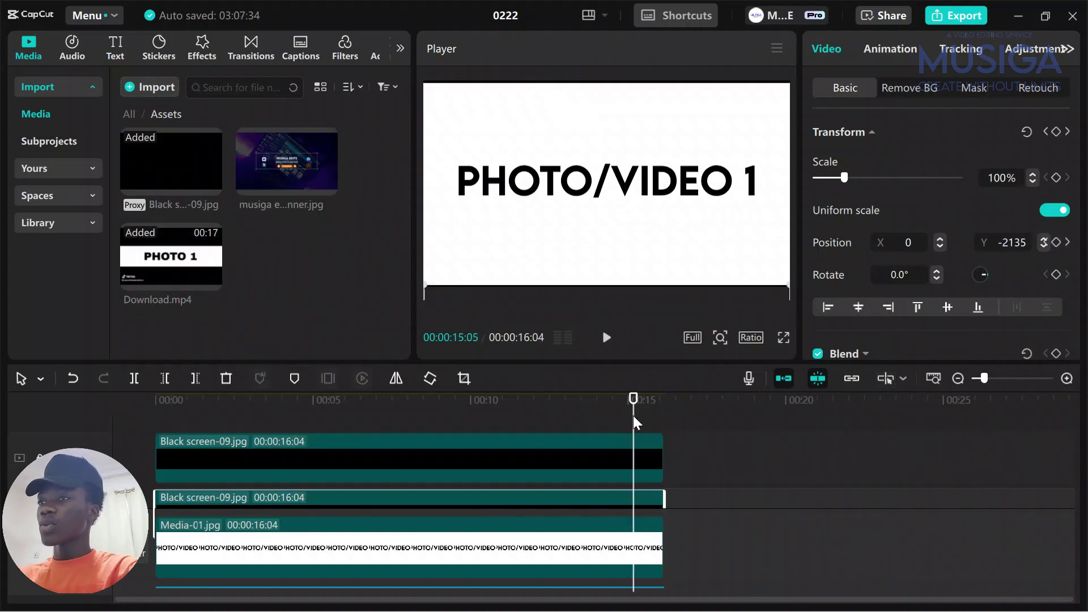
# Return the playhead to the start and play the bar animation
pyautogui.moveTo(633, 416); pyautogui.dragTo(107, 382)
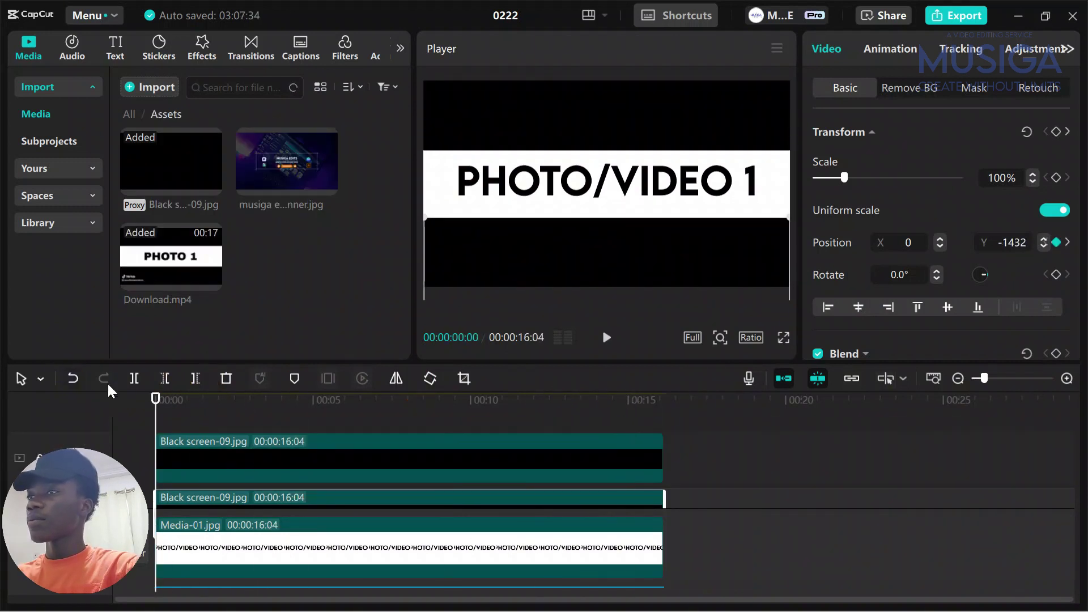
pyautogui.click(267, 422)
pyautogui.click(184, 437)
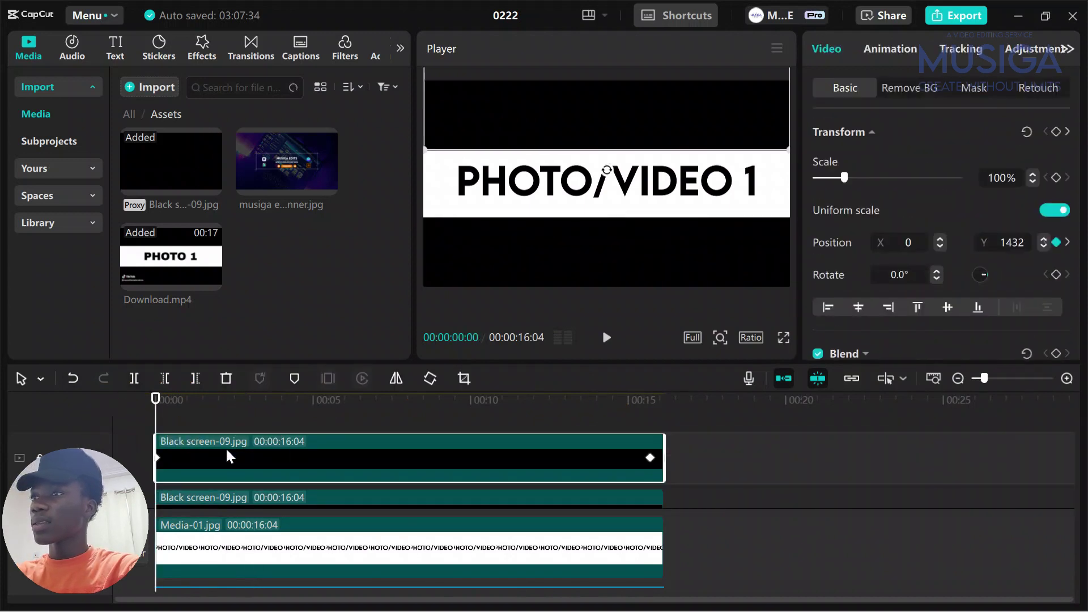
pyautogui.click(196, 456)
pyautogui.press('space')
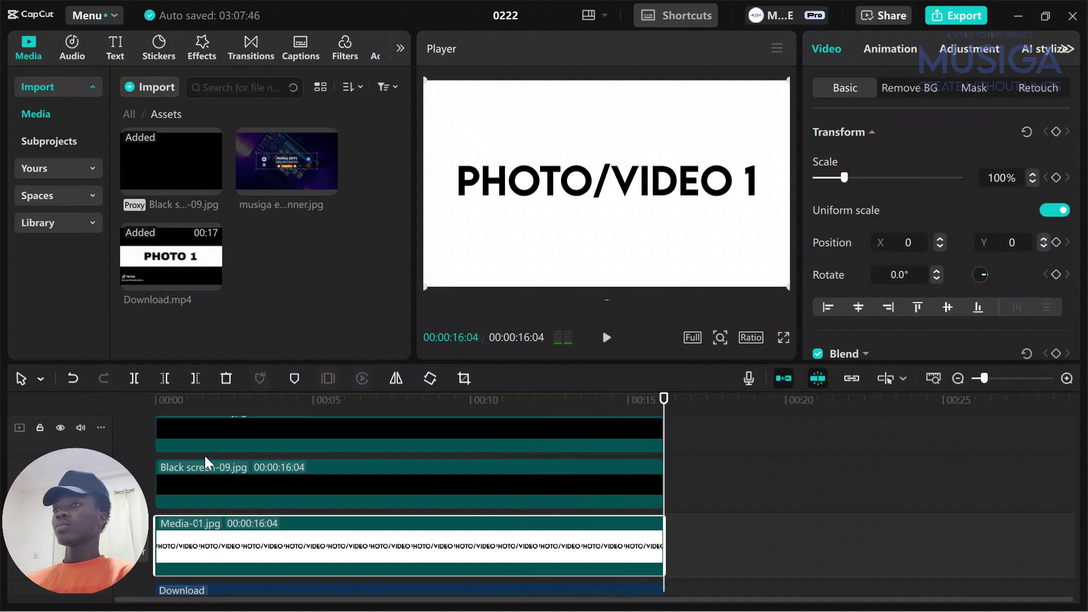
# Play from 13:20 to check the ending of the bar reveal, then rewind
pyautogui.scroll(1, 205, 455)
pyautogui.scroll(-1, 205, 461)
pyautogui.click(586, 413)
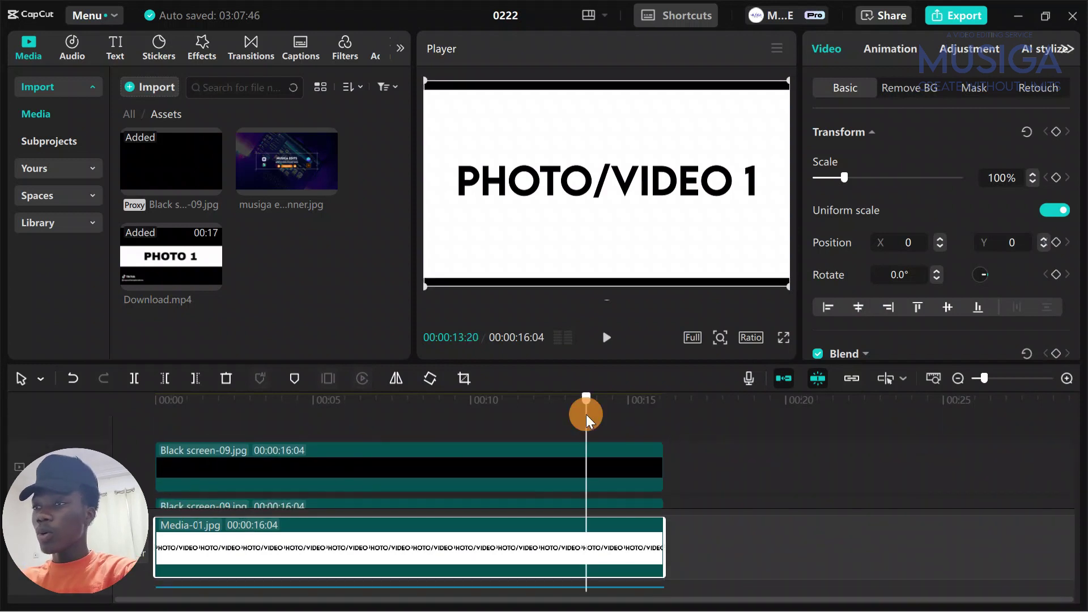
pyautogui.scroll(-2, 640, 528)
pyautogui.click(597, 586)
pyautogui.press('space')
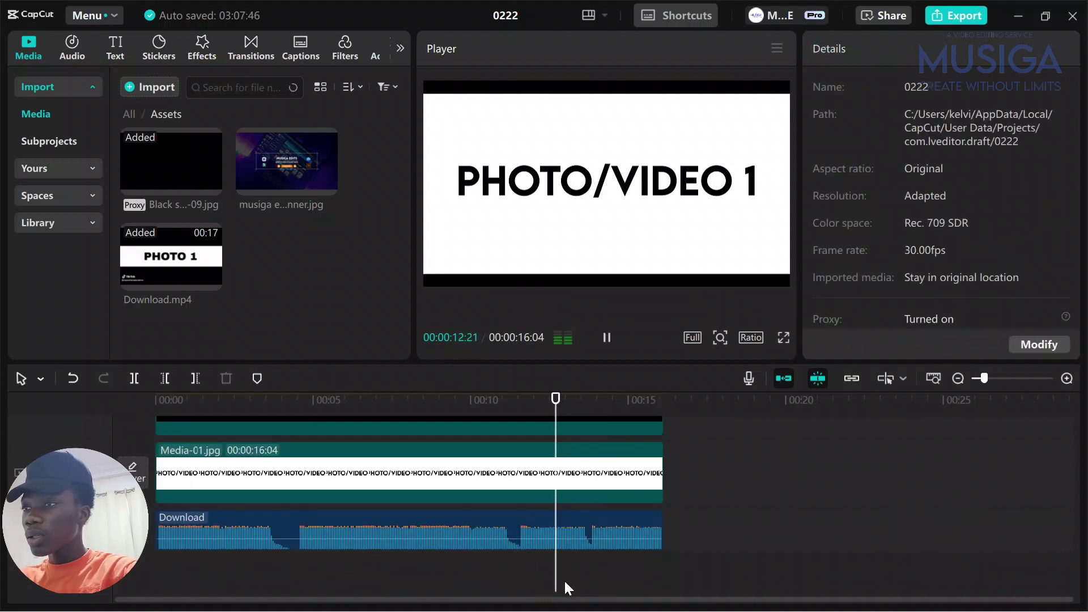
pyautogui.press('space')
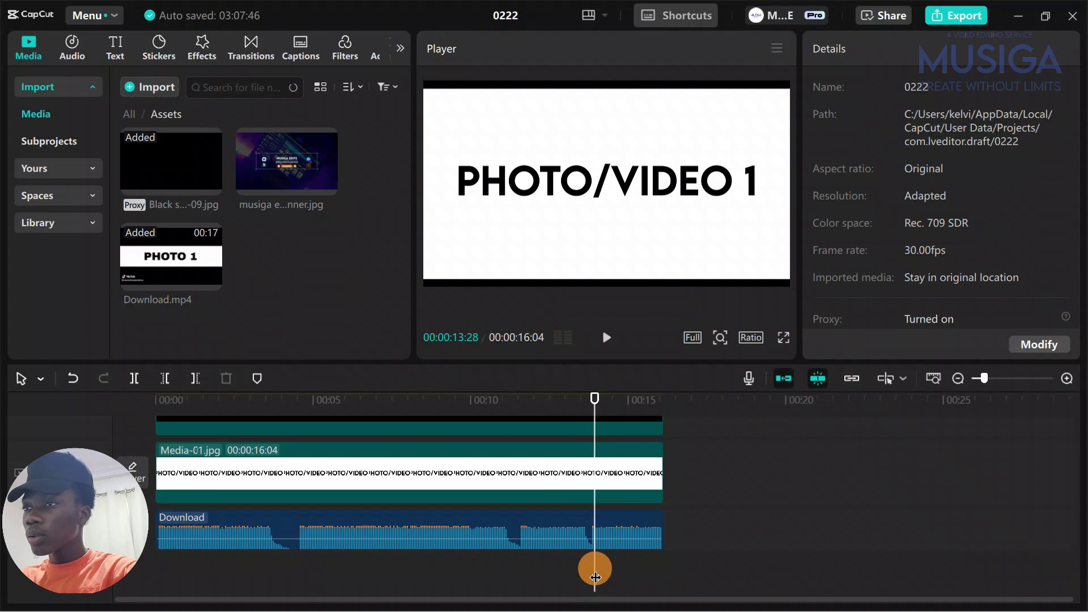
pyautogui.moveTo(592, 576); pyautogui.dragTo(155, 567)
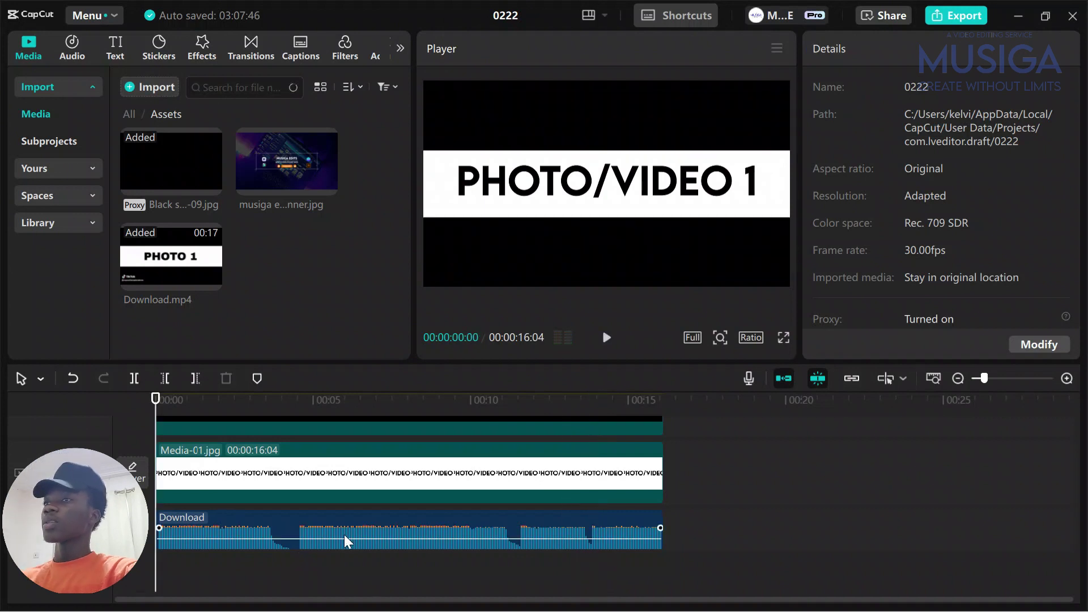
# Return to the Media folder of photo clips in the media library
pyautogui.click(355, 450)
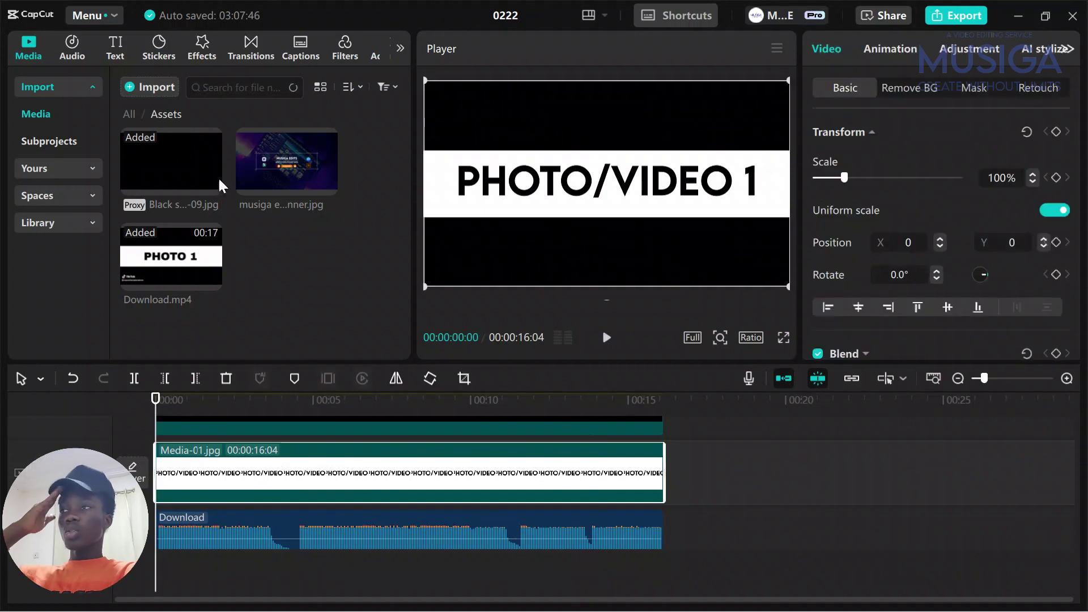
pyautogui.click(144, 107)
pyautogui.doubleClick(170, 165)
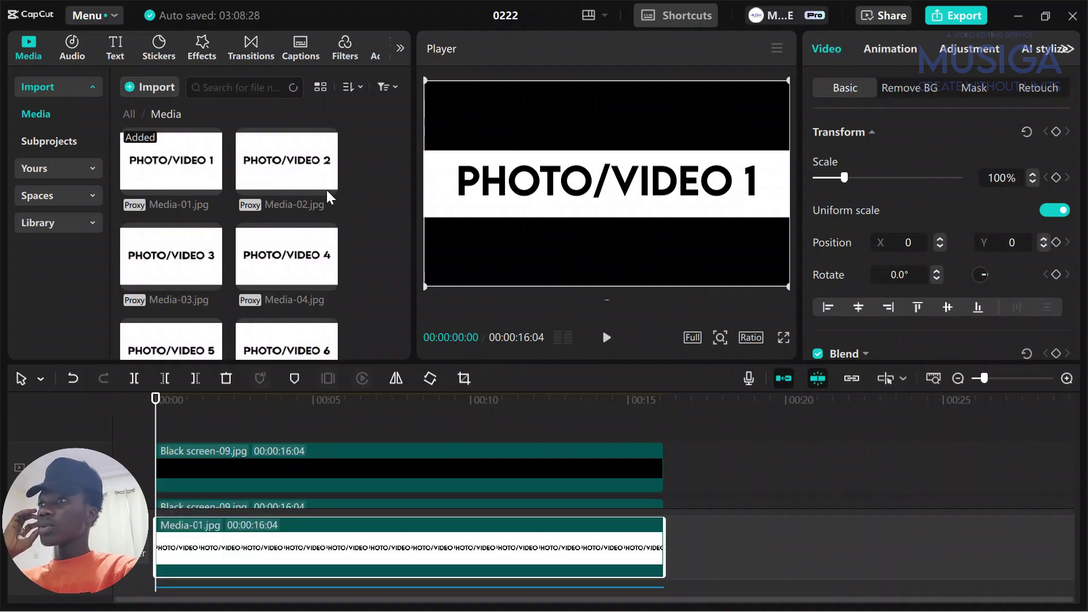
# Zoom the timeline and split Media-01 at the first beat, near 1.8 s
pyautogui.scroll(-2, 448, 531)
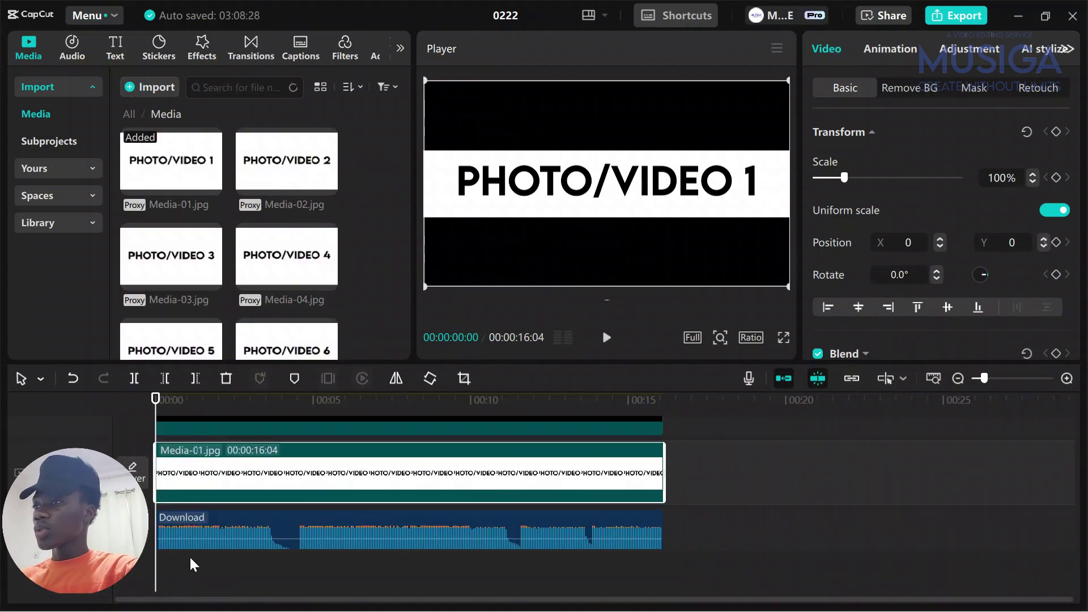
pyautogui.hotkey('shift', 'z')
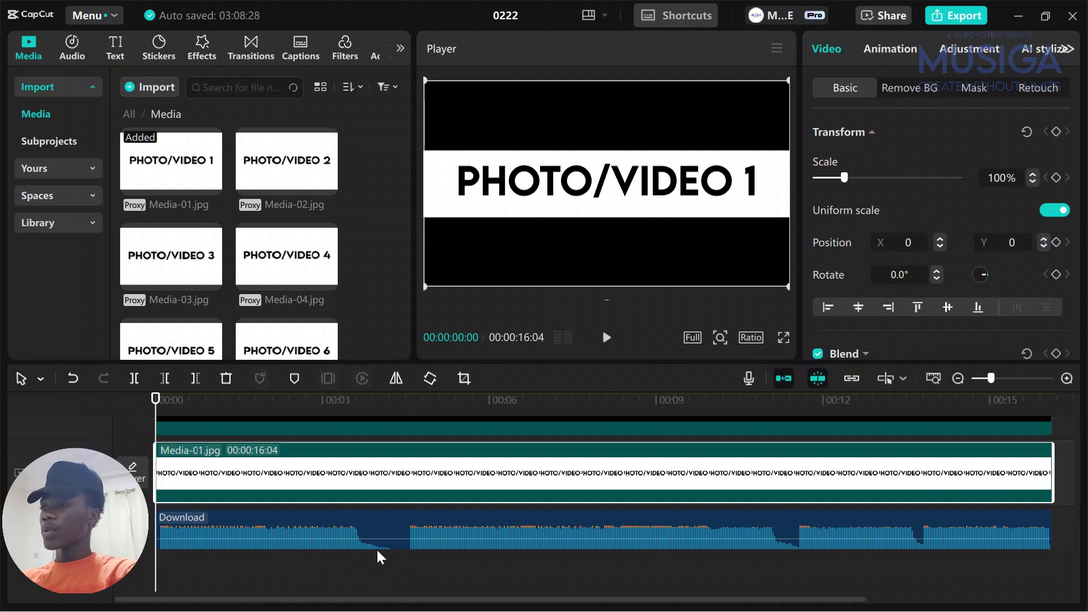
pyautogui.press('space')
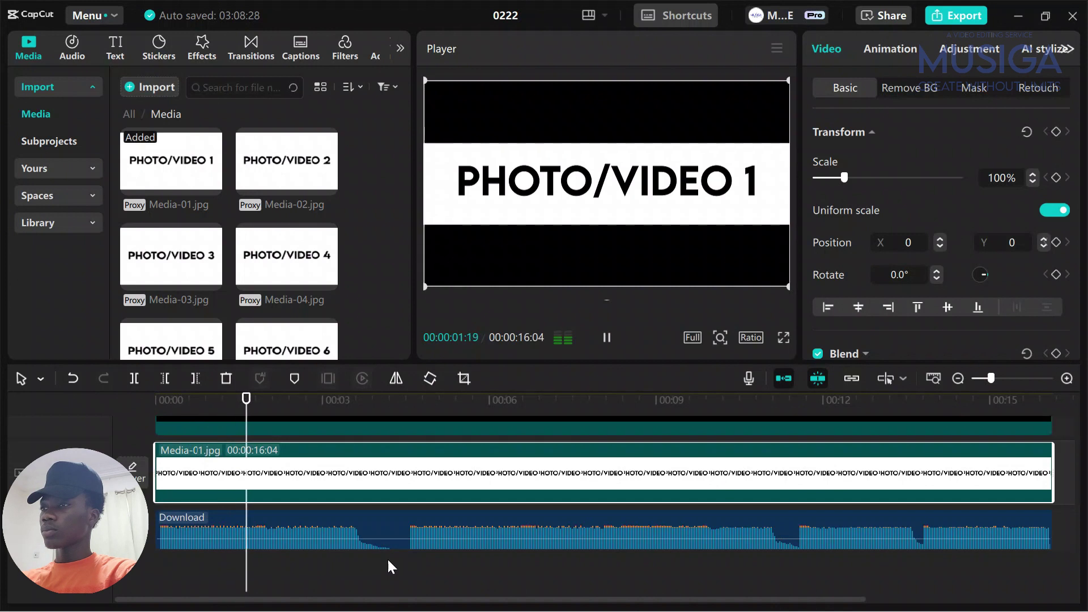
pyautogui.press('space')
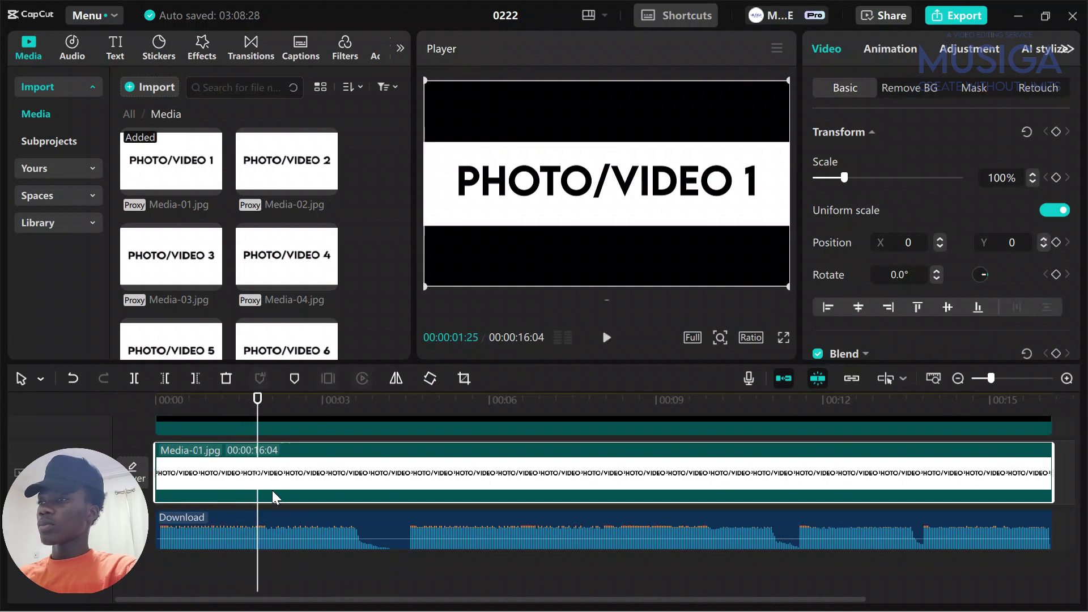
pyautogui.hotkey('ctrl', 'b')
pyautogui.click(193, 566)
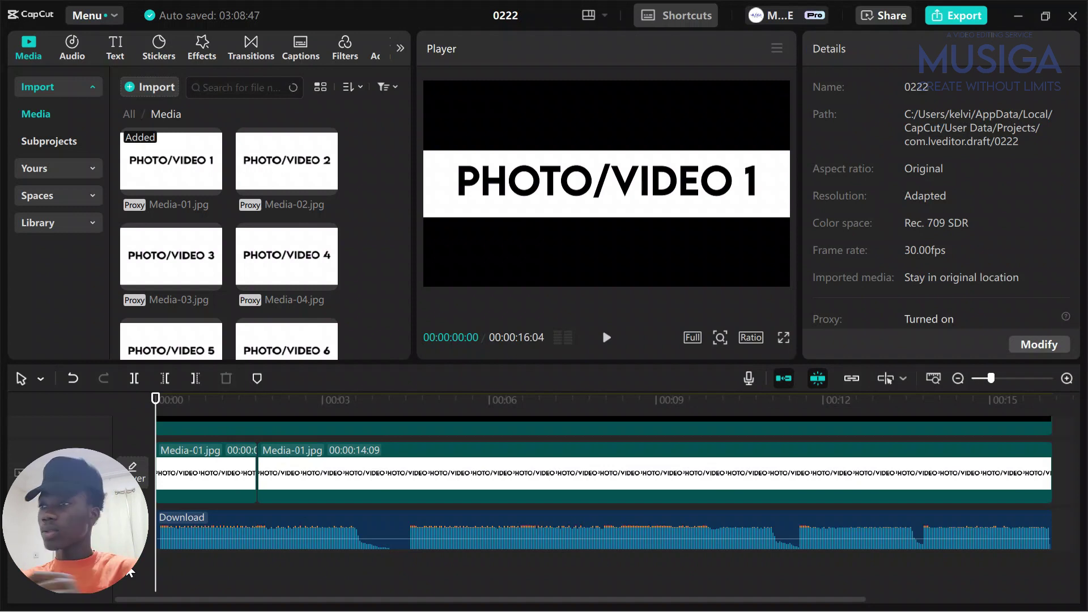
# Split the second Media-01 piece again on the beat at 3:20
pyautogui.press('space')
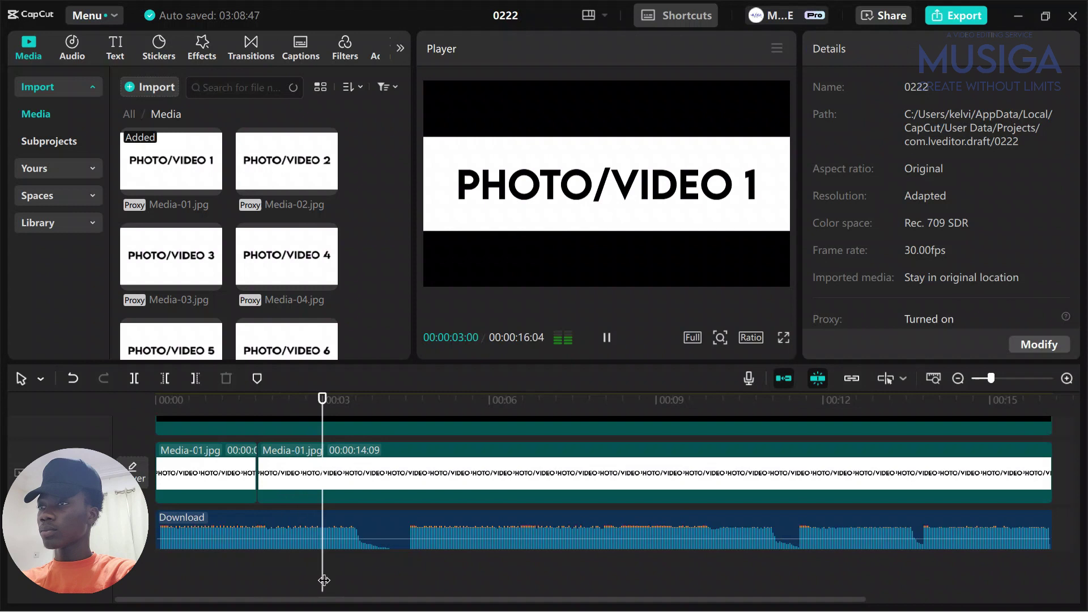
pyautogui.press('space')
pyautogui.moveTo(339, 576); pyautogui.dragTo(408, 564)
pyautogui.click(363, 484)
pyautogui.hotkey('ctrl', 'b')
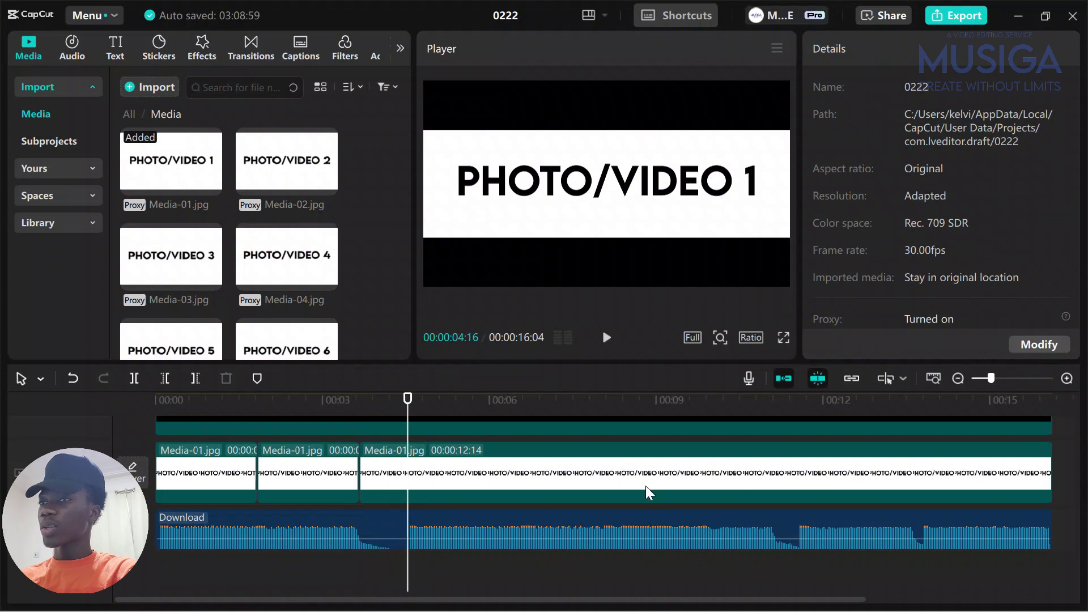
# Turn off main-track snapping and shift the third Media-01 clip right to leave a gap
pyautogui.click(789, 376)
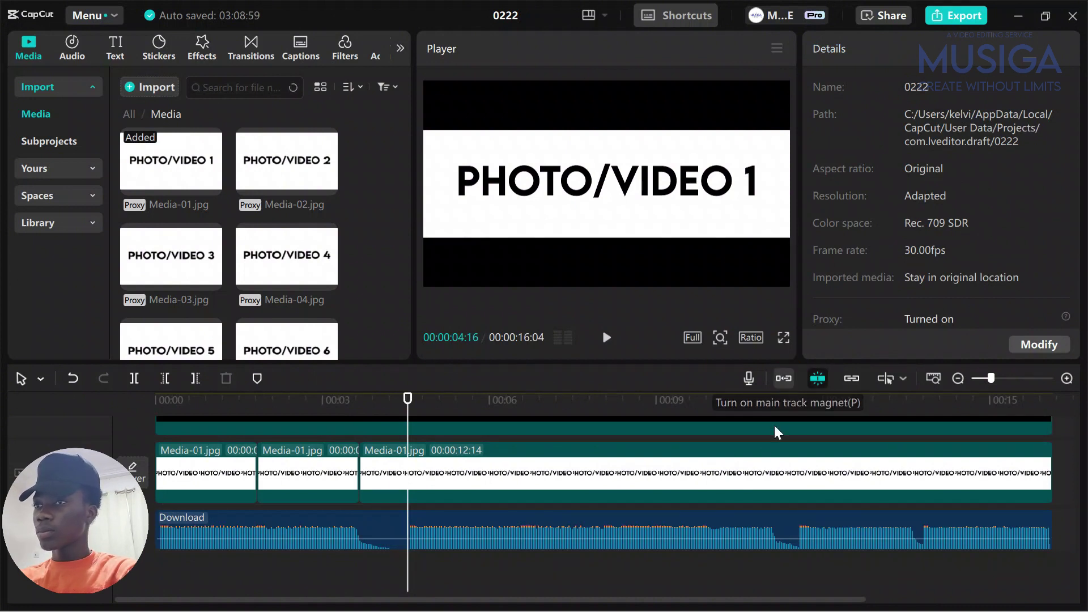
pyautogui.click(437, 456)
pyautogui.moveTo(437, 456); pyautogui.dragTo(486, 455)
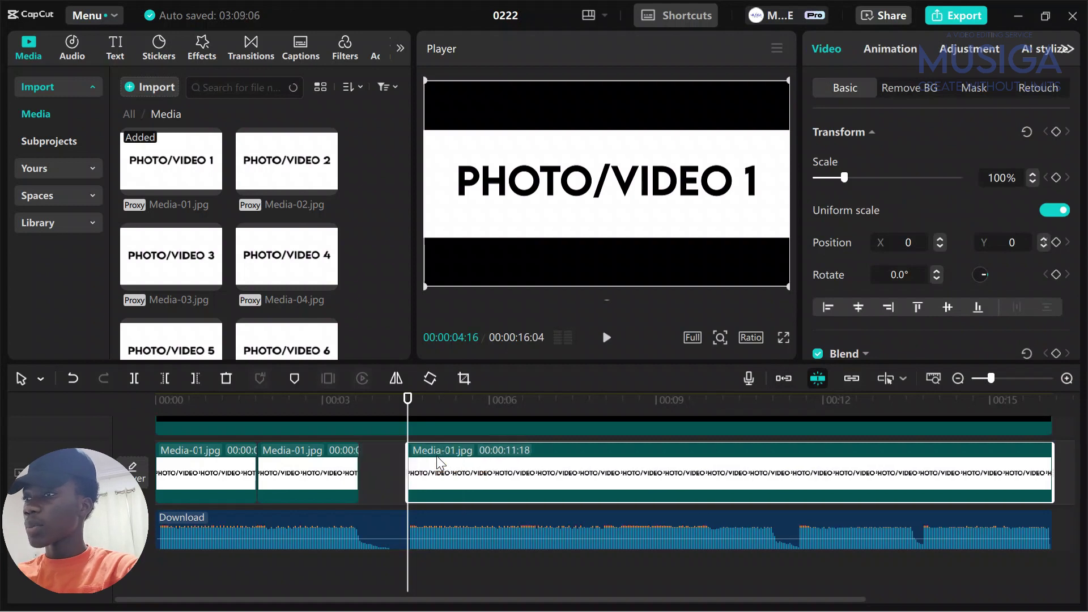
pyautogui.click(317, 584)
# Split the last clip on the beats at 6:18 and 8:01
pyautogui.press('space')
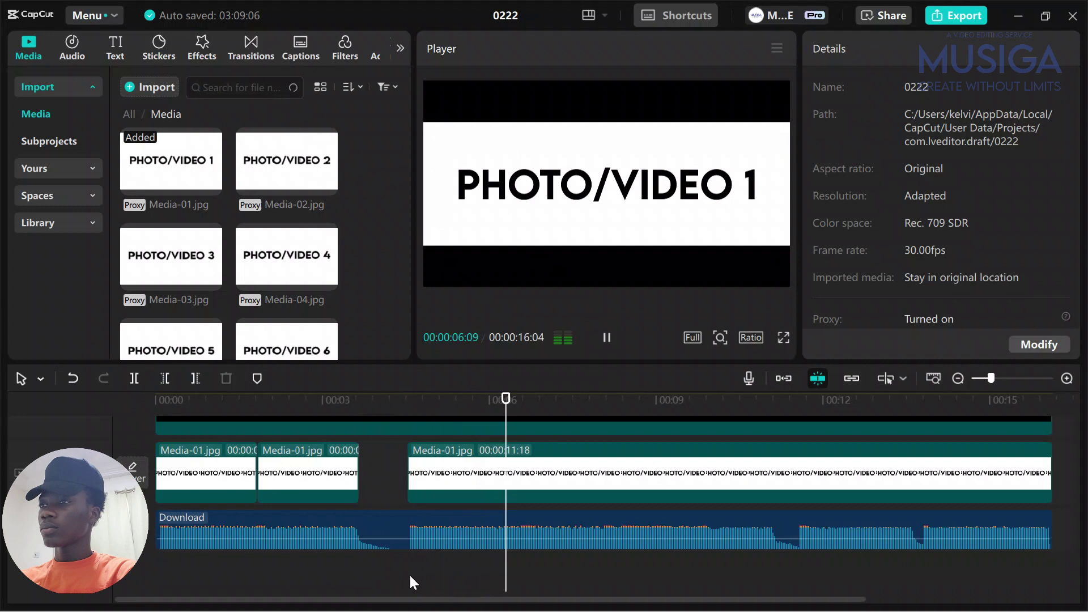
pyautogui.press('space')
pyautogui.hotkey('ctrl', 'b')
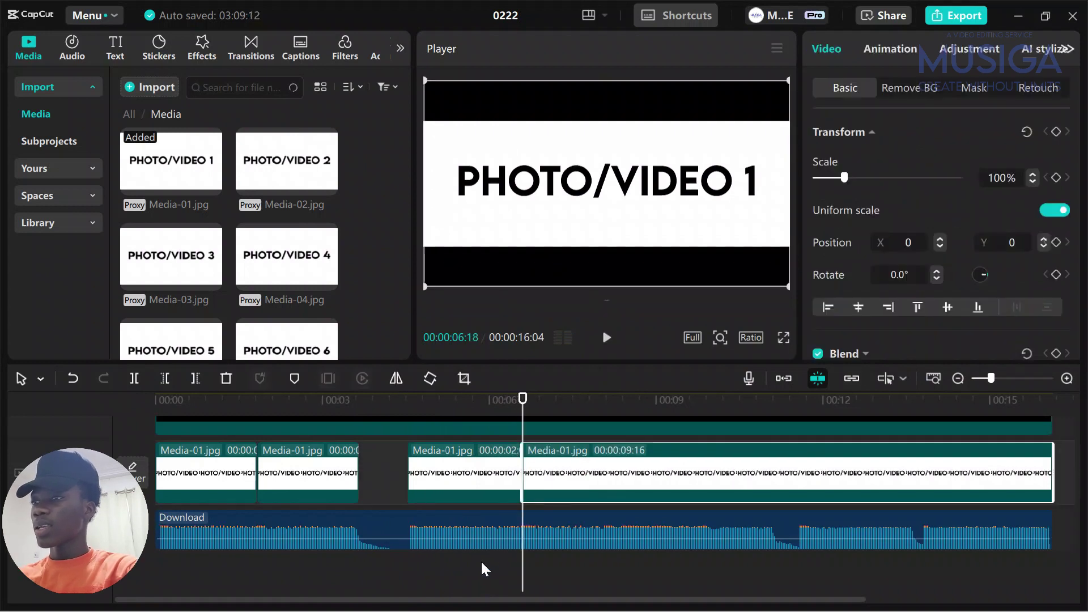
pyautogui.click(482, 568)
pyautogui.press('space')
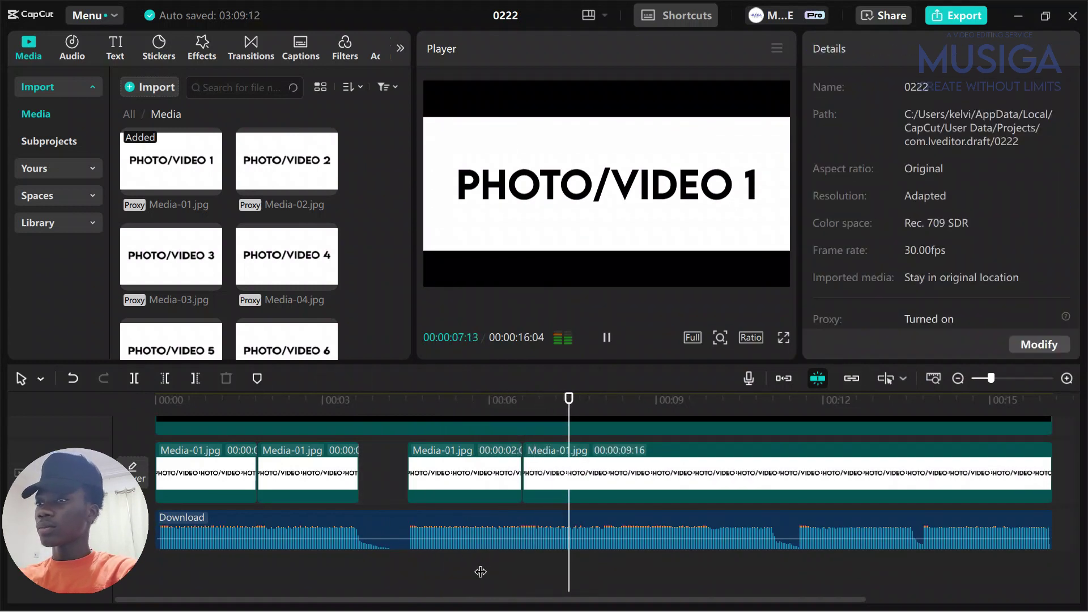
pyautogui.press('space')
pyautogui.press('Left')
pyautogui.press('Left')
pyautogui.press('Left')
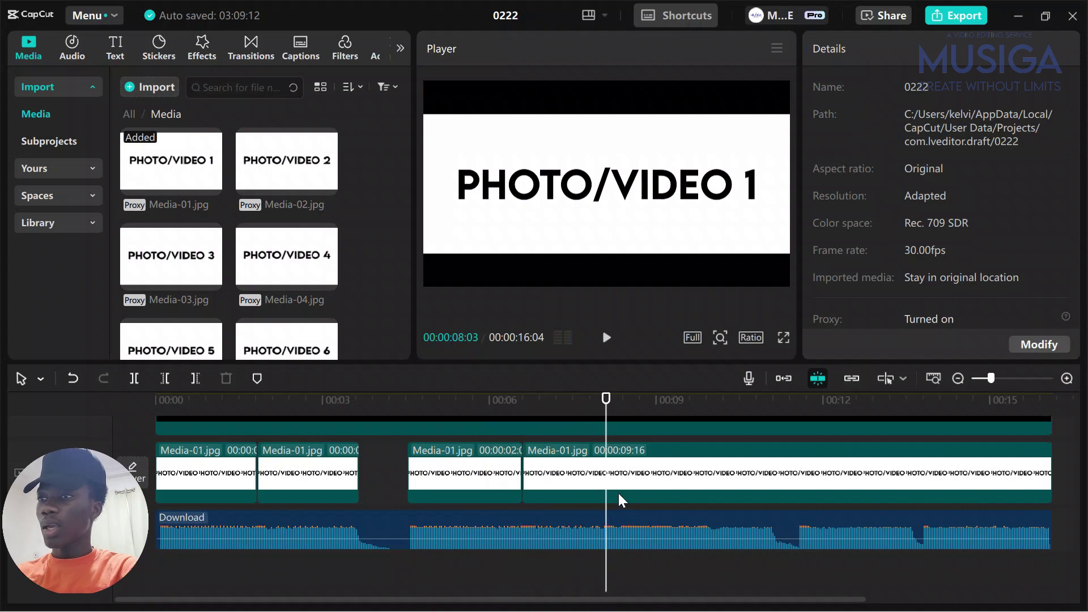
pyautogui.hotkey('ctrl', 'b')
# Split the last clip again on the next beat after 8:01
pyautogui.click(555, 577)
pyautogui.press('space')
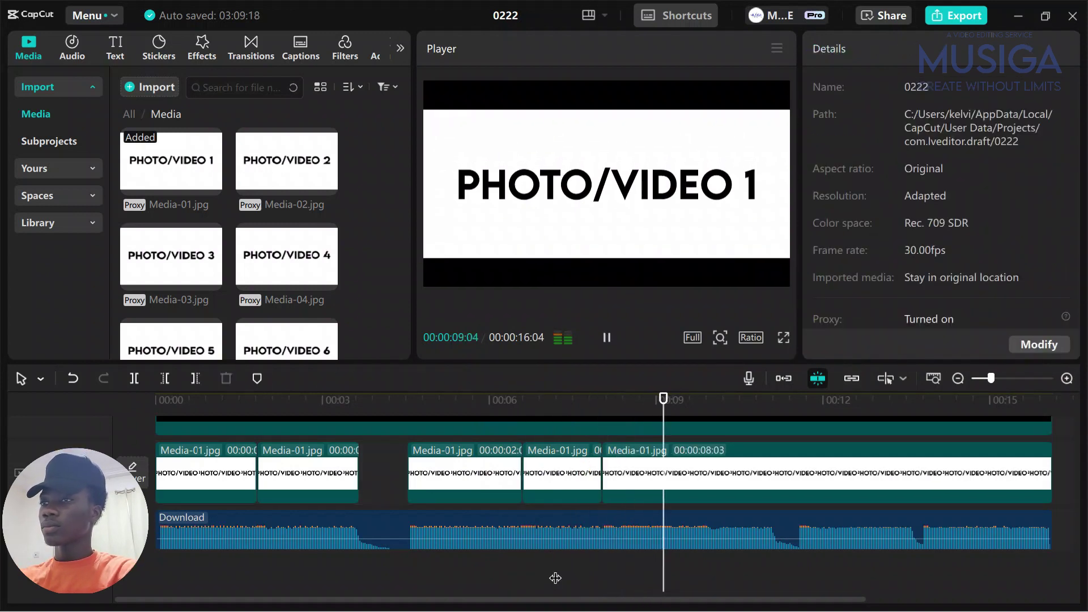
pyautogui.press('space')
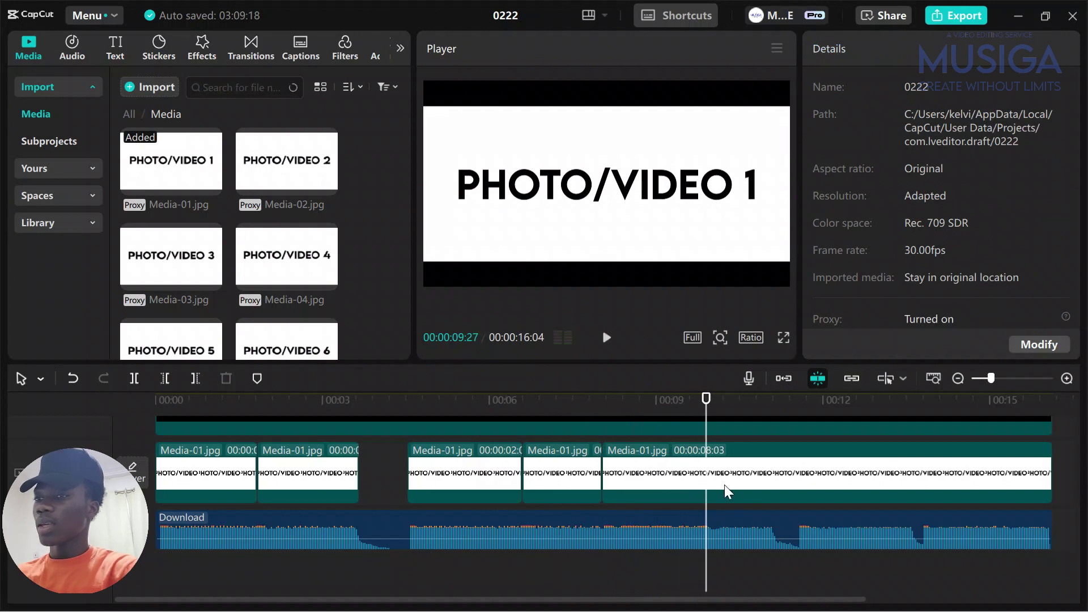
pyautogui.press('Left')
pyautogui.press('Left')
pyautogui.press('Left')
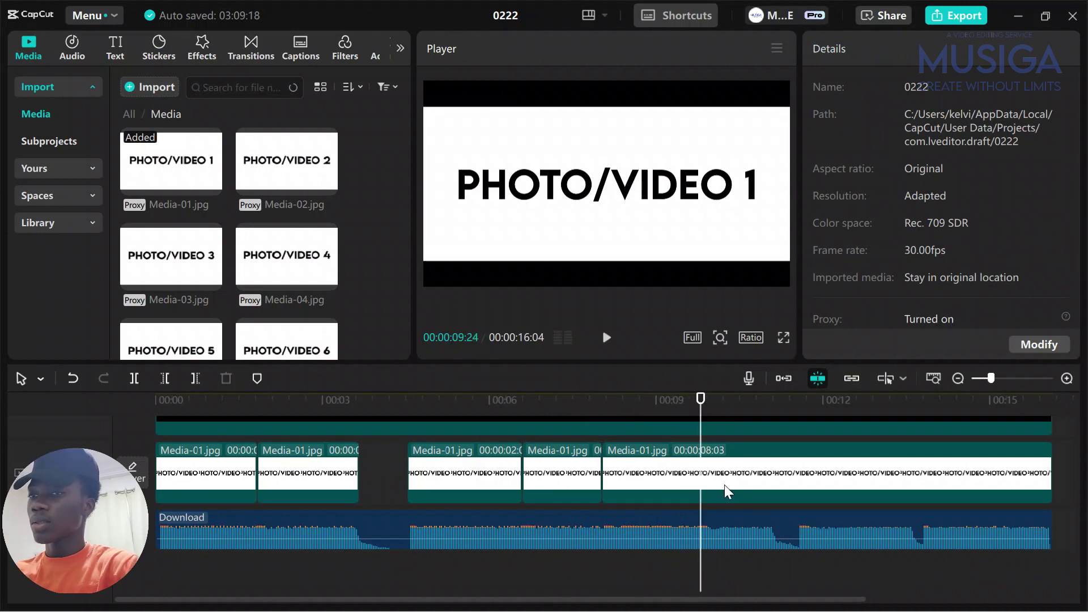
pyautogui.press('Right')
pyautogui.press('Right')
pyautogui.hotkey('ctrl', 'b')
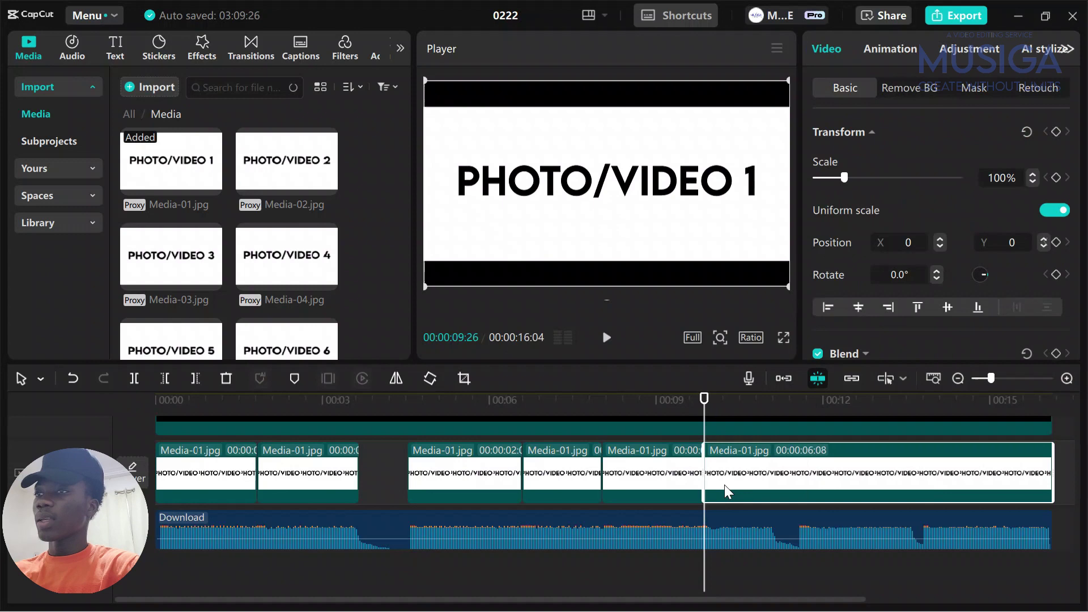
# Split the last clip at 11:00 and trim out the piece to 11:16, leaving a gap
pyautogui.click(618, 573)
pyautogui.press('space')
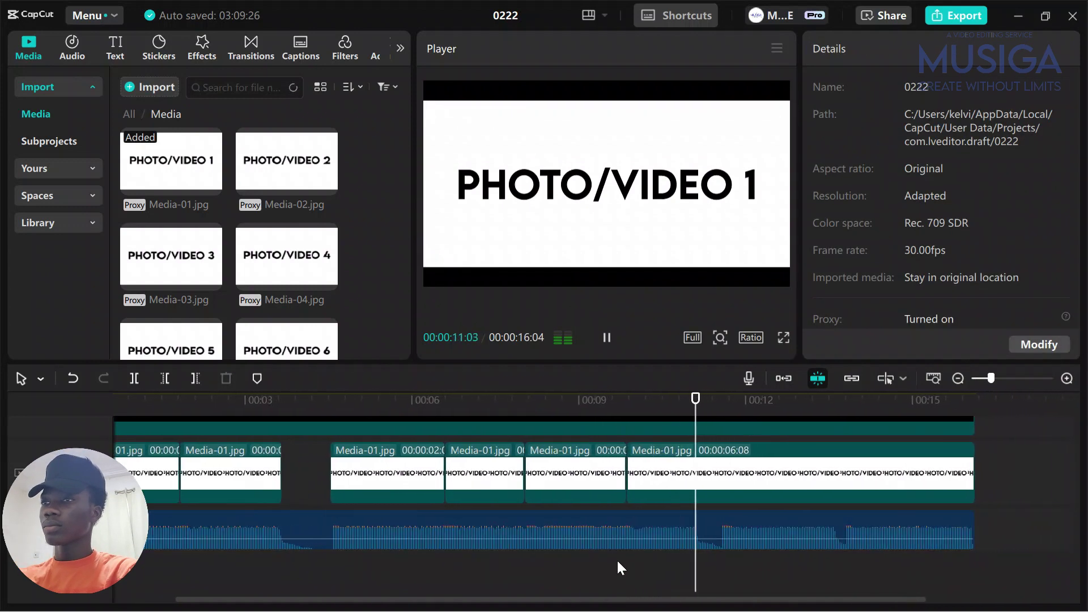
pyautogui.press('space')
pyautogui.click(692, 590)
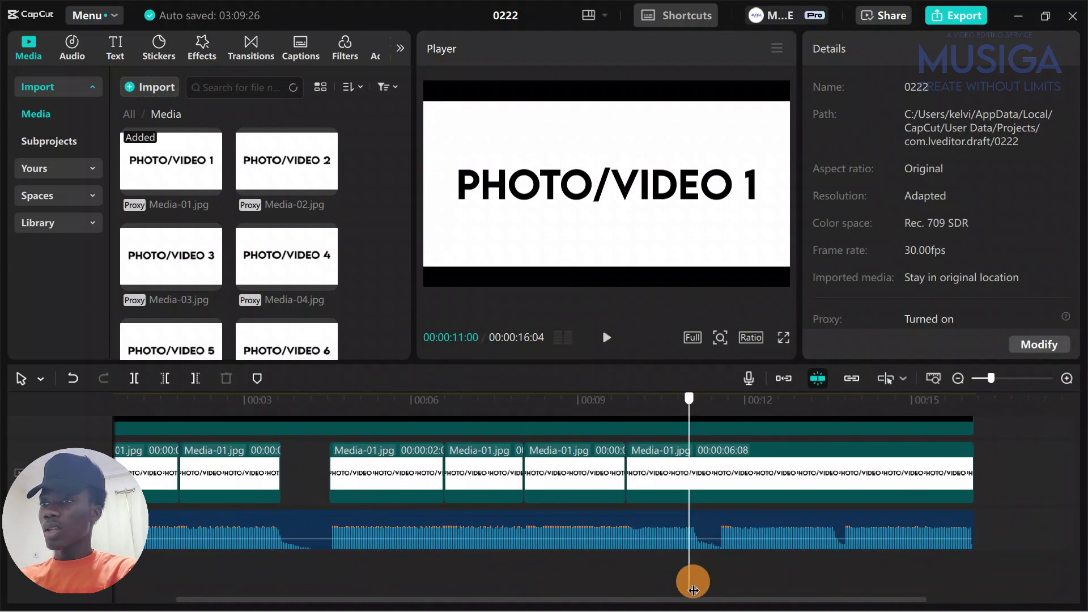
pyautogui.click(685, 474)
pyautogui.hotkey('ctrl', 'b')
pyautogui.click(721, 568)
pyautogui.press('q')
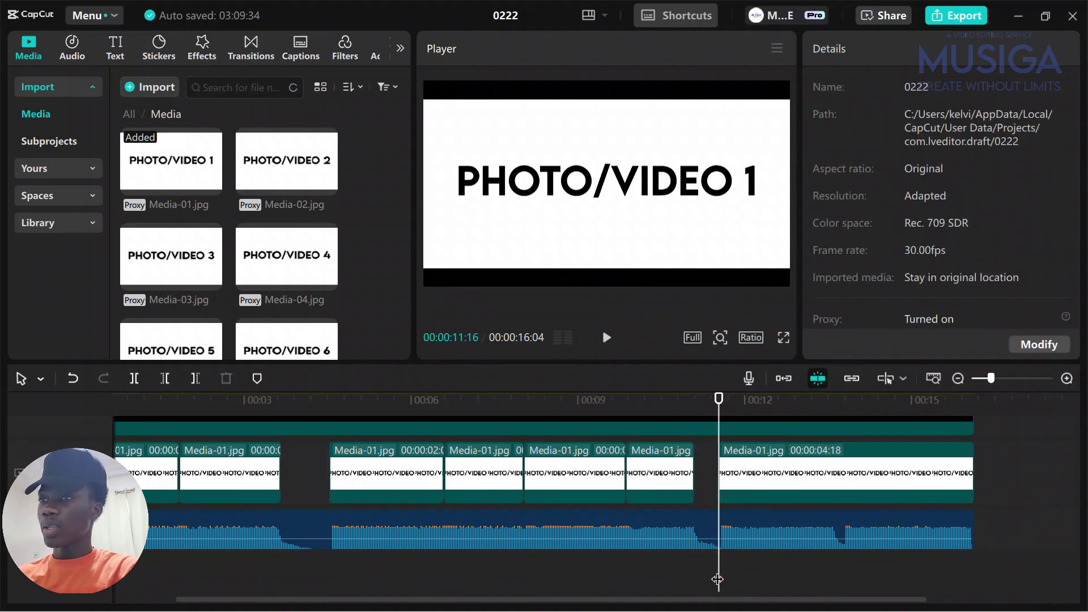
# Split the last clip on the 13:18 beat and check the short piece at the cut
pyautogui.click(678, 568)
pyautogui.press('space')
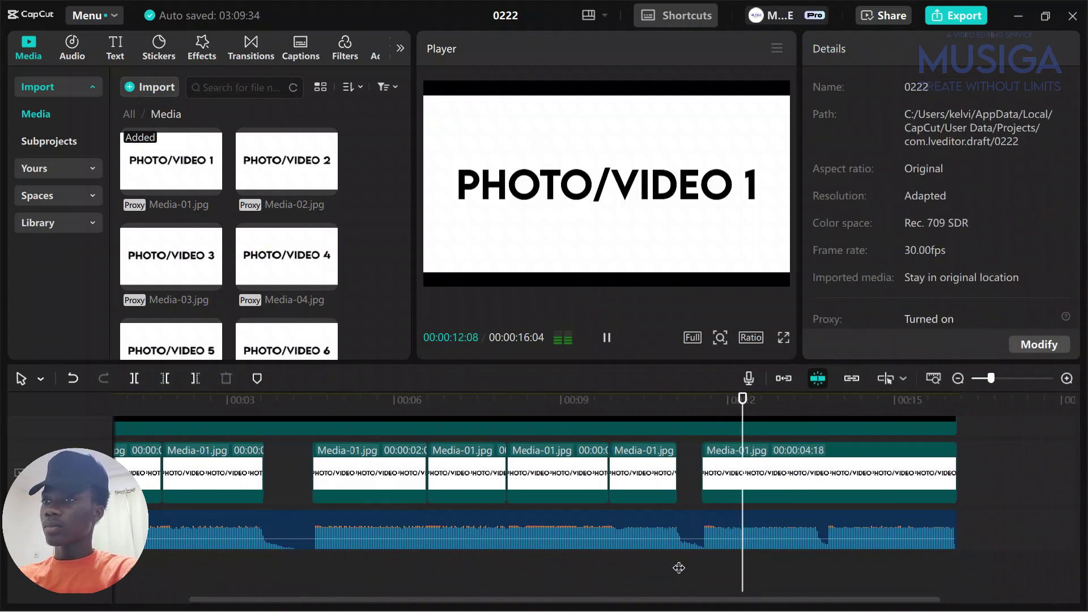
pyautogui.press('space')
pyautogui.click(734, 476)
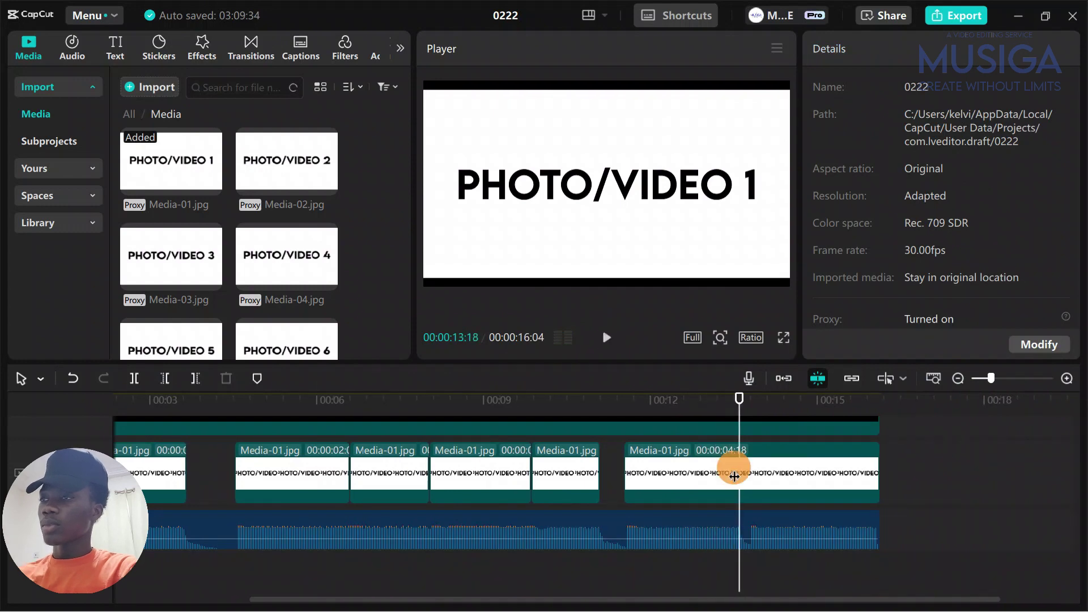
pyautogui.hotkey('ctrl', 'b')
pyautogui.click(746, 570)
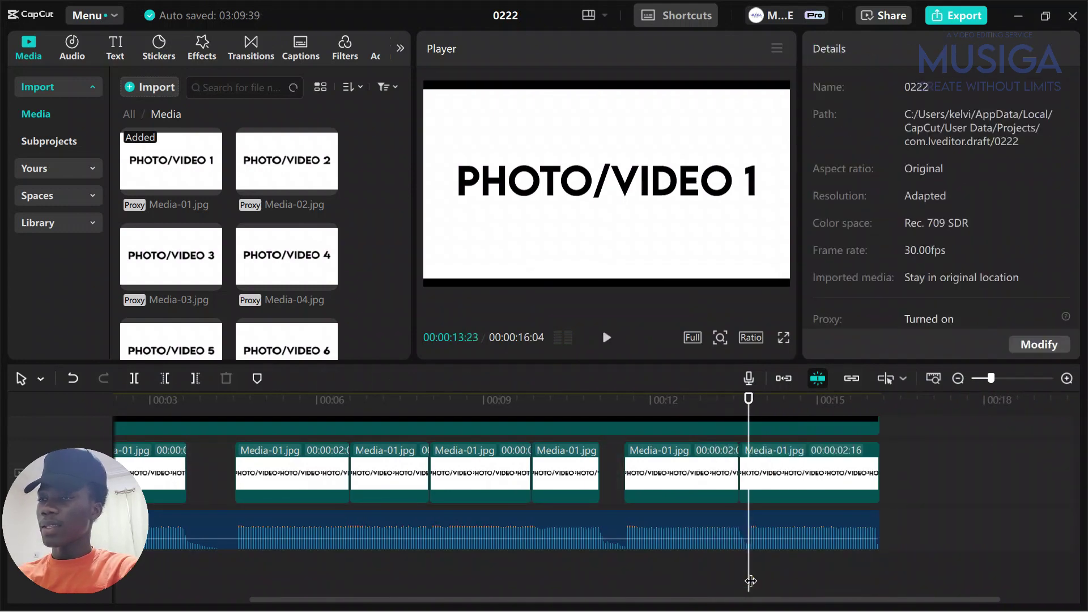
pyautogui.scroll(3, 750, 580)
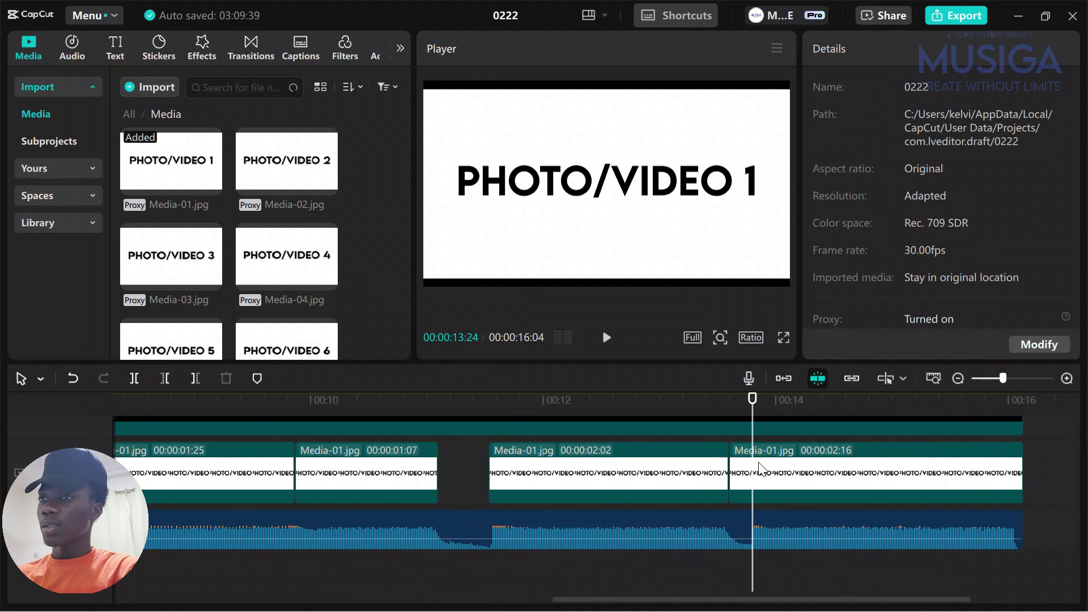
pyautogui.click(760, 466)
pyautogui.scroll(-4, 757, 576)
pyautogui.click(726, 580)
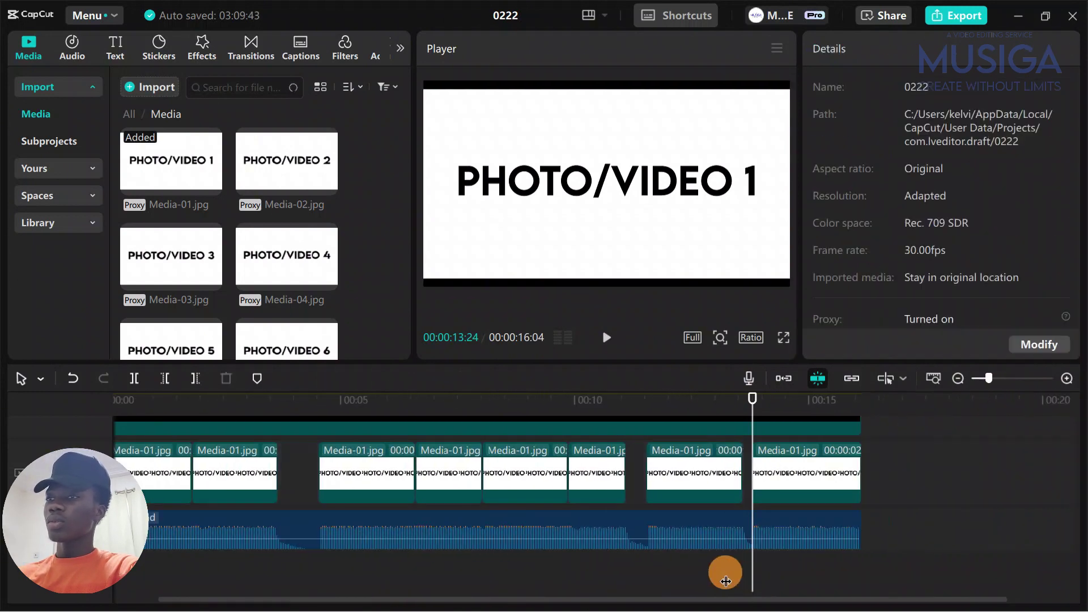
pyautogui.press('Home')
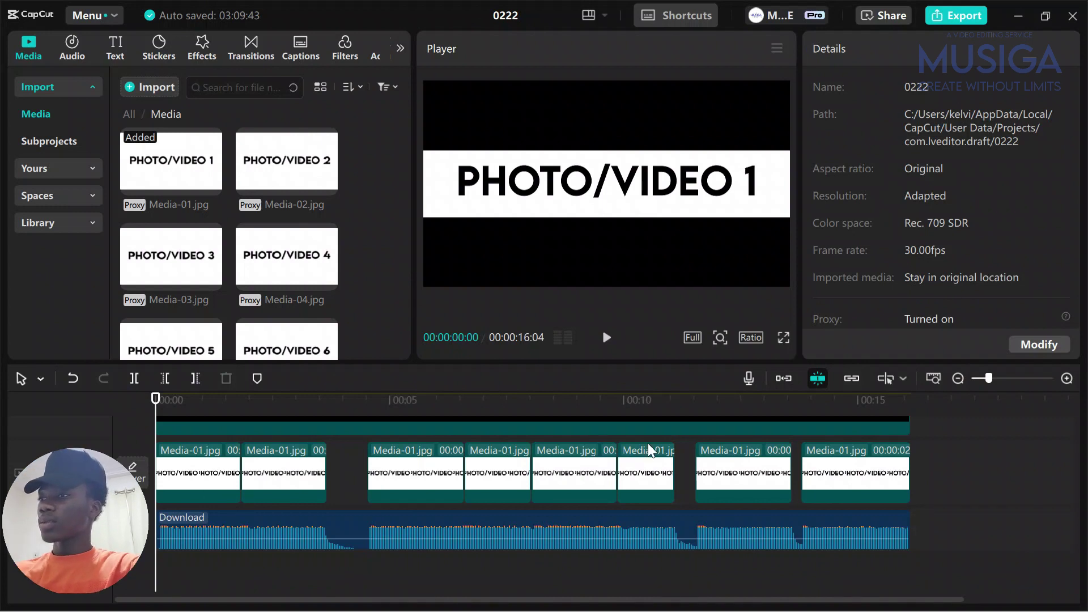
pyautogui.press('XF86AudioLowerVolume')
pyautogui.press('XF86AudioLowerVolume')
pyautogui.press('XF86AudioLowerVolume')
pyautogui.press('XF86AudioLowerVolume')
pyautogui.press('XF86AudioLowerVolume')
pyautogui.press('XF86AudioLowerVolume')
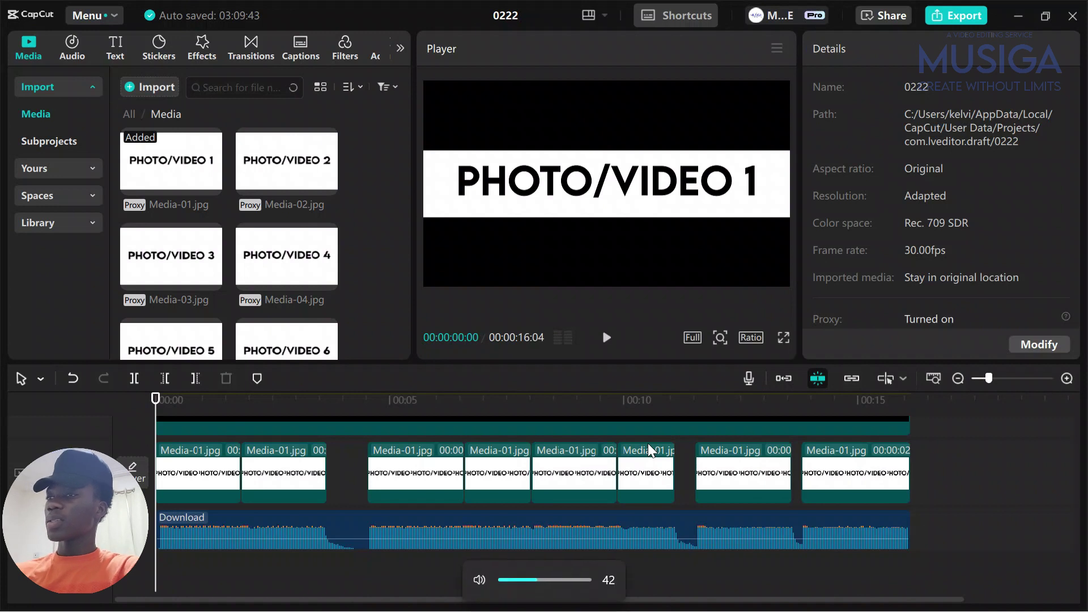
pyautogui.press('space')
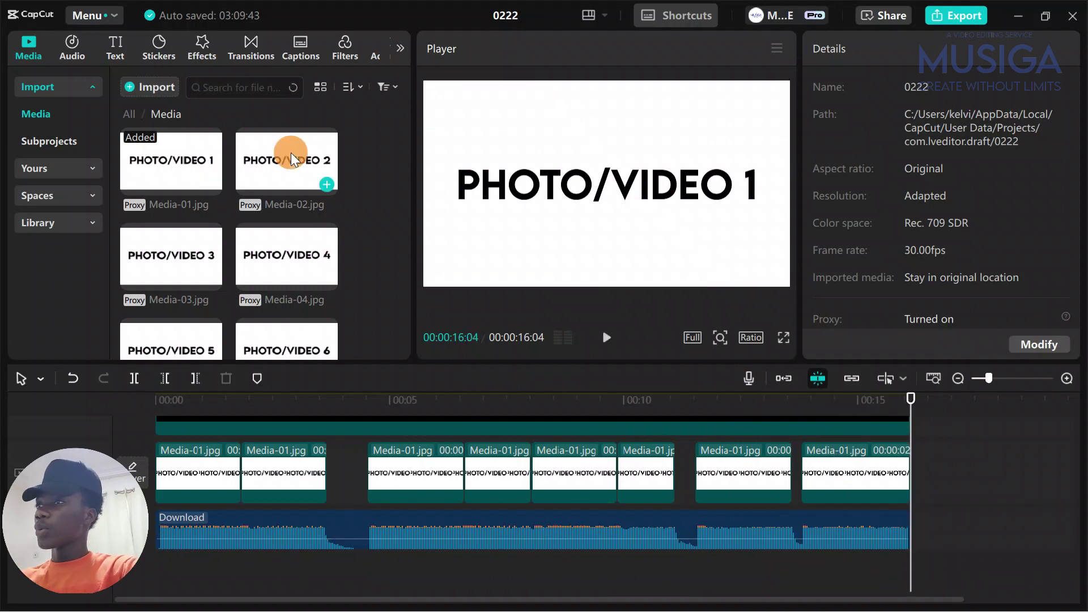
# Replace clips two, three and four with Media-02, Media-03 and Media-04
pyautogui.moveTo(290, 152); pyautogui.dragTo(307, 463)
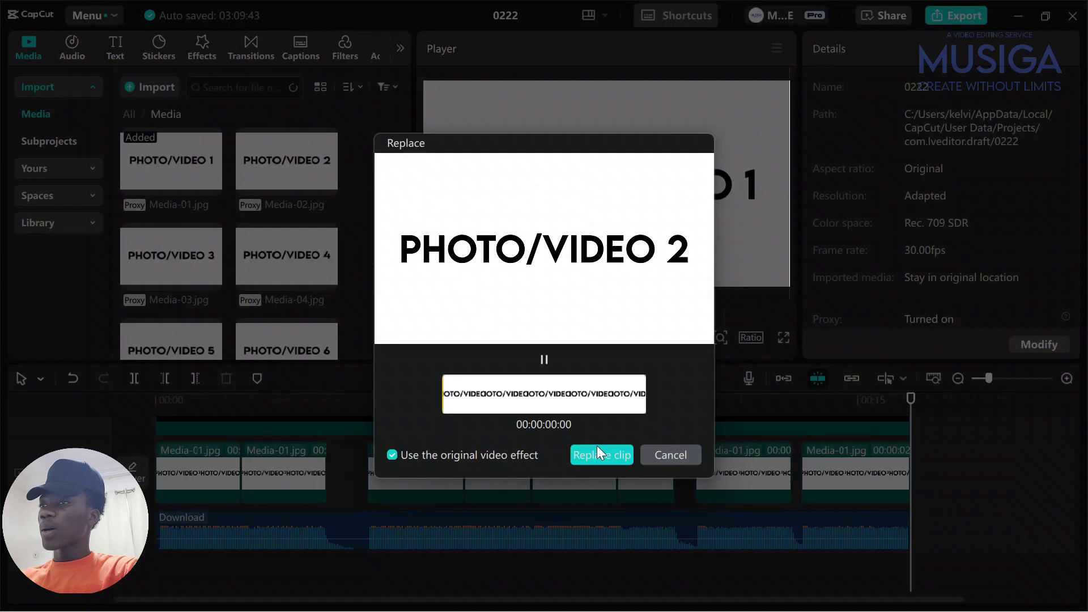
pyautogui.click(593, 450)
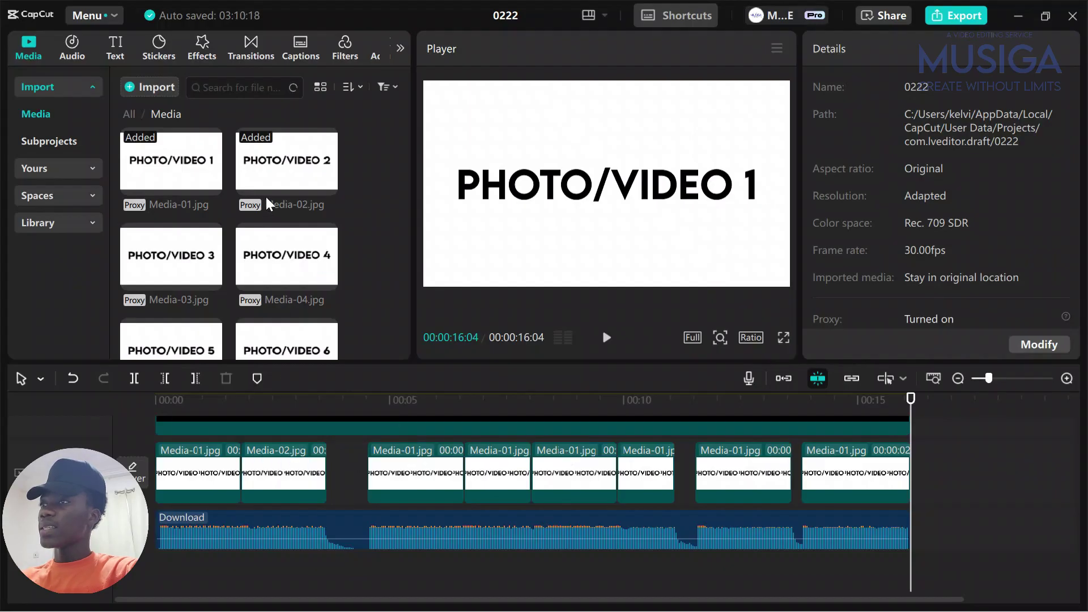
pyautogui.moveTo(269, 180); pyautogui.dragTo(409, 454)
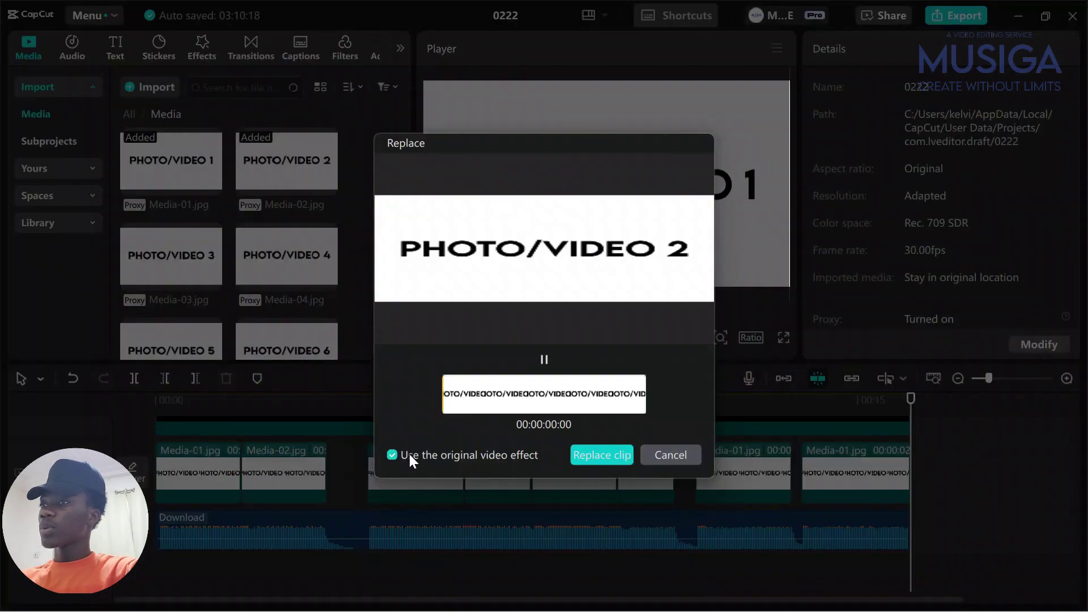
pyautogui.click(589, 456)
pyautogui.moveTo(170, 256); pyautogui.dragTo(417, 461)
pyautogui.click(601, 455)
pyautogui.moveTo(286, 257); pyautogui.dragTo(406, 460)
pyautogui.click(602, 455)
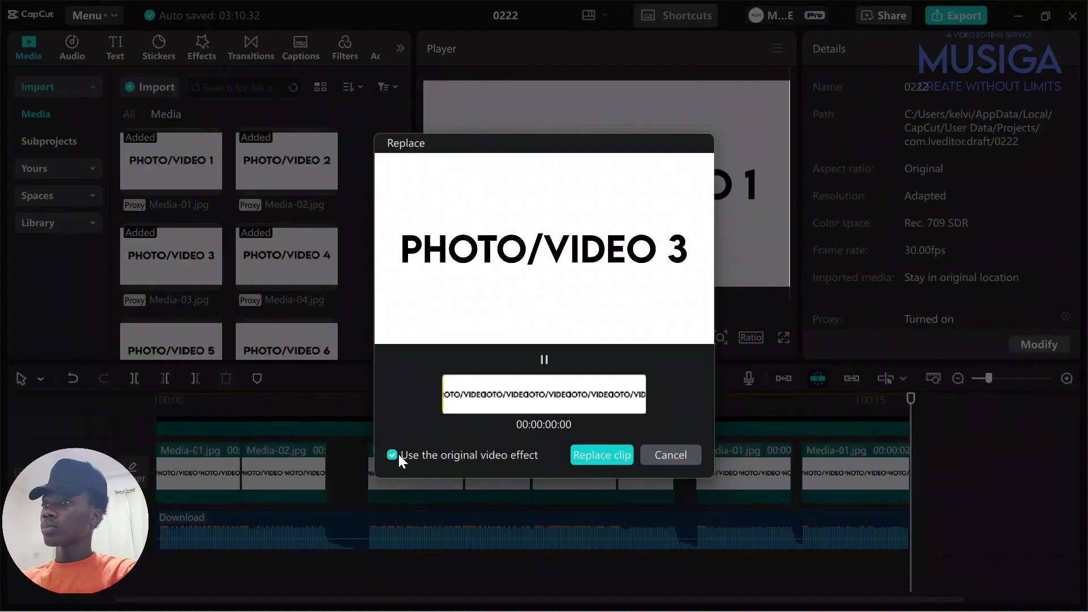
pyautogui.click(602, 455)
# Replace clips five through eight with Media-05, Media-06, Media-07 and Media-08
pyautogui.scroll(-2, 254, 255)
pyautogui.moveTo(171, 252); pyautogui.dragTo(567, 465)
pyautogui.click(391, 455)
pyautogui.click(601, 455)
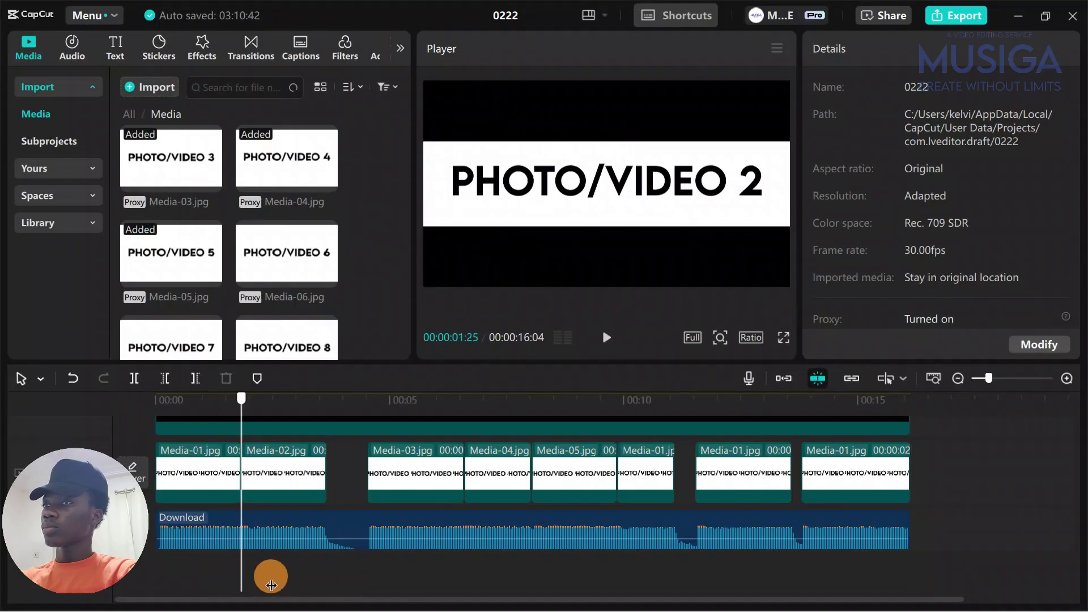
pyautogui.moveTo(286, 252); pyautogui.dragTo(626, 476)
pyautogui.click(602, 455)
pyautogui.scroll(-2, 255, 255)
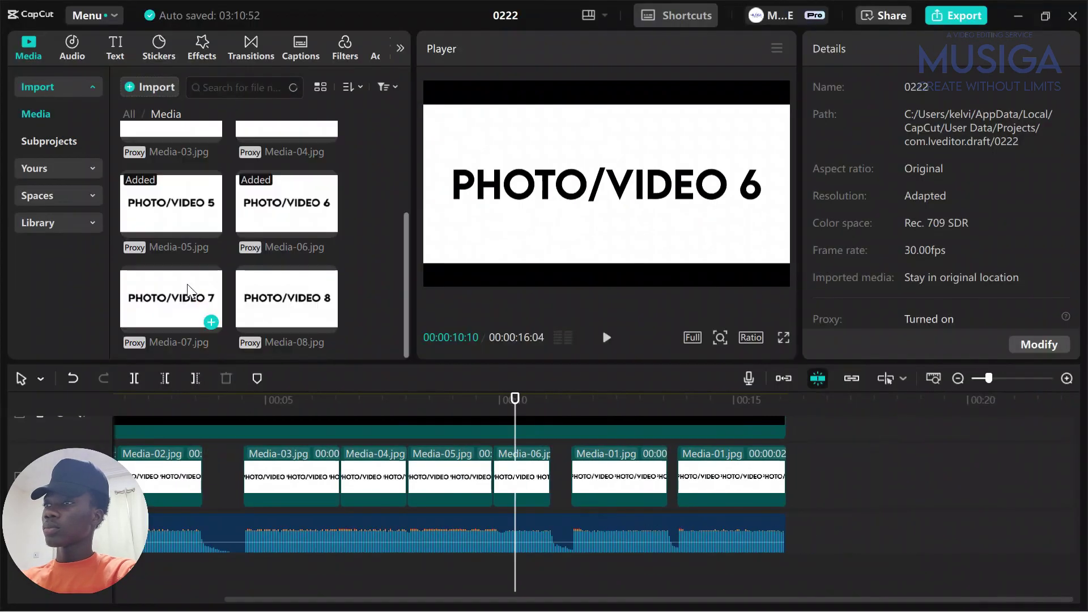
pyautogui.moveTo(171, 295); pyautogui.dragTo(587, 473)
pyautogui.click(601, 455)
pyautogui.moveTo(286, 295); pyautogui.dragTo(591, 474)
pyautogui.click(602, 455)
# Scrub and play the edit to review all eight photos in order
pyautogui.hscroll(3, 258, 577)
pyautogui.hscroll(-3, 258, 576)
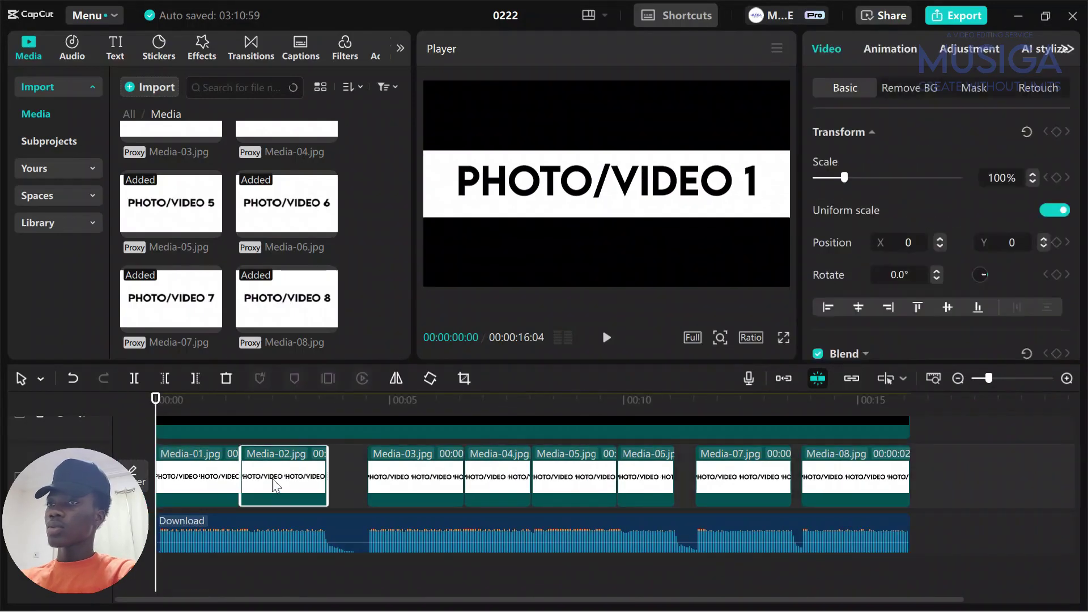
pyautogui.press('End')
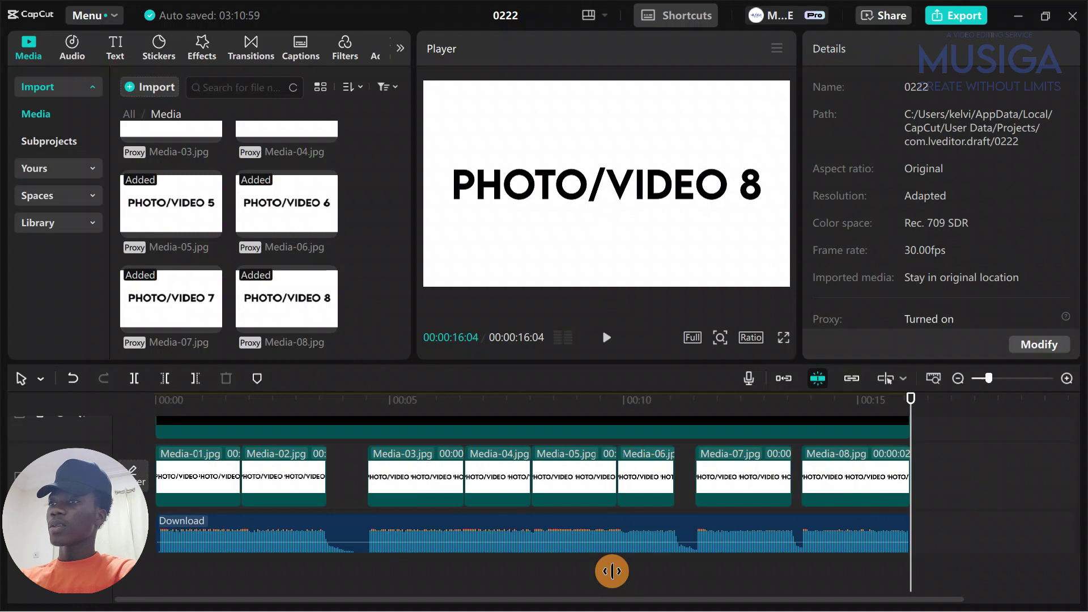
pyautogui.moveTo(611, 571); pyautogui.dragTo(47, 609)
pyautogui.press('space')
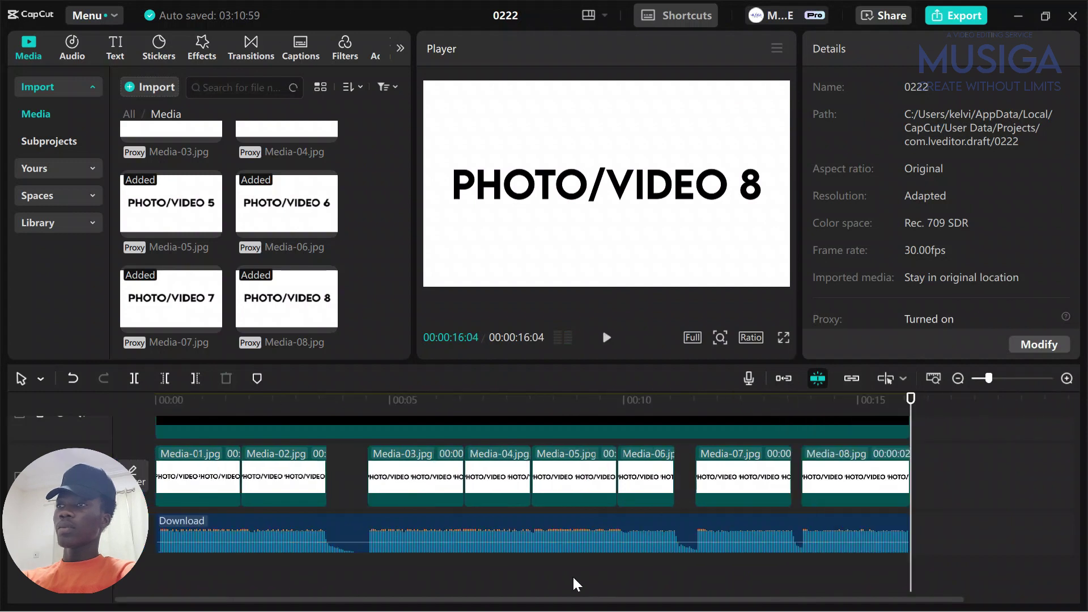
# Add the BW 3 filter from the Filters library and stretch it across the full 16:04 edit
pyautogui.click(163, 424)
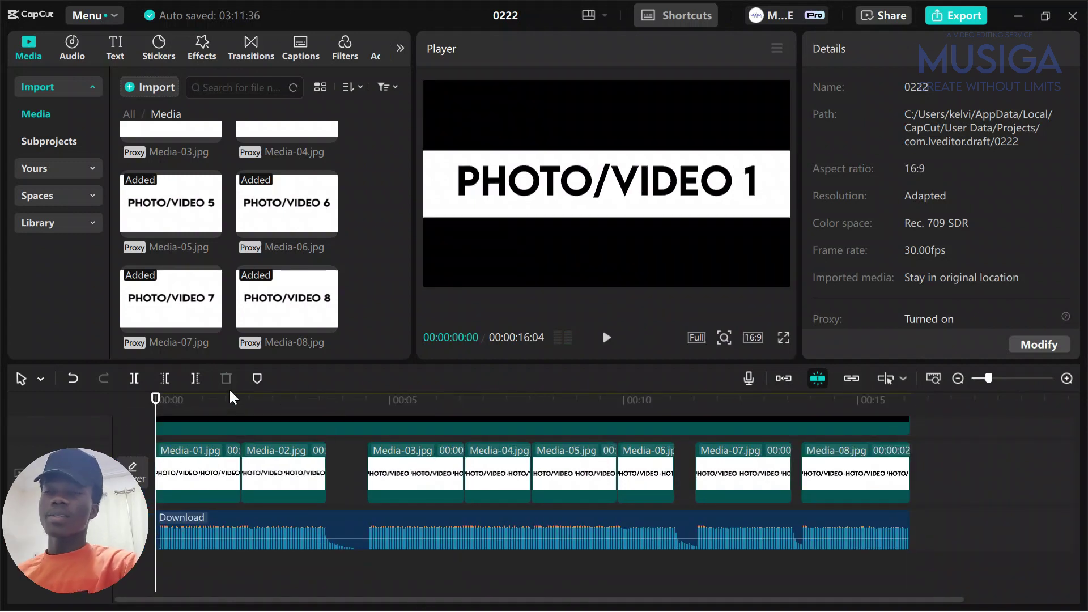
pyautogui.click(213, 50)
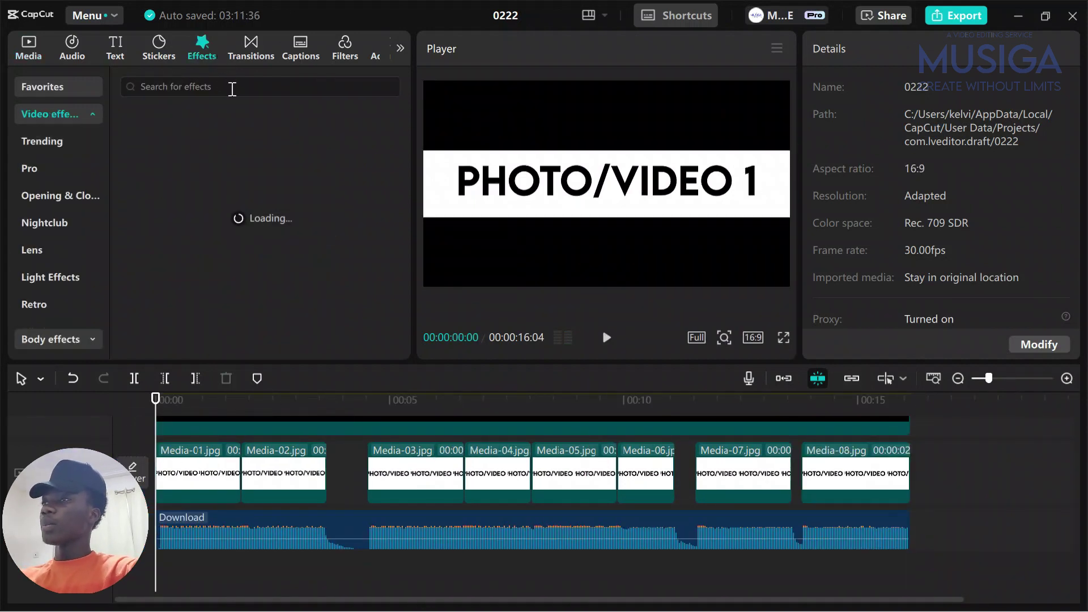
pyautogui.click(335, 54)
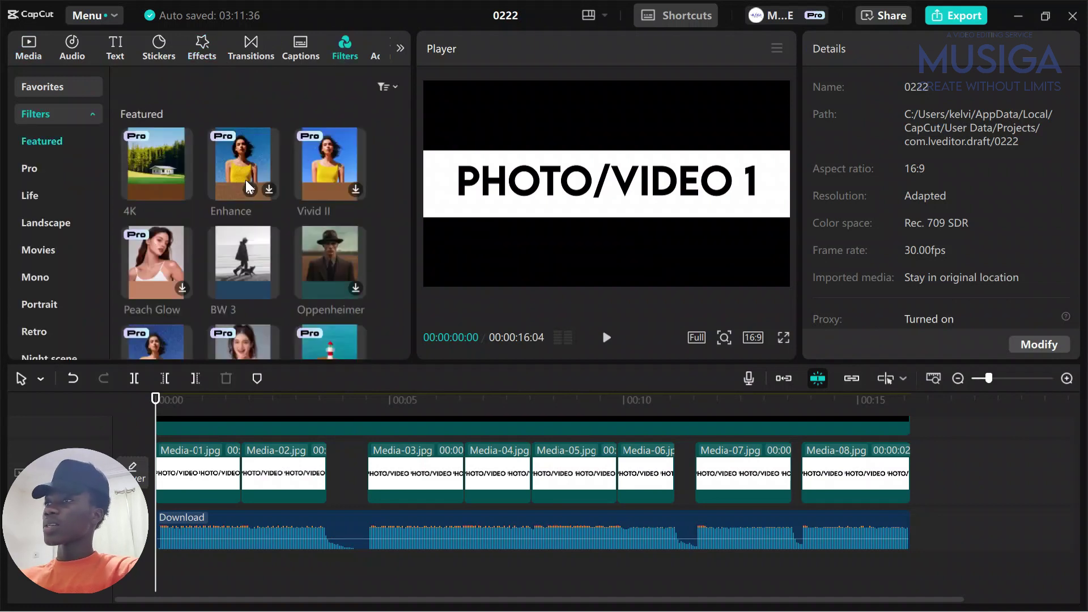
pyautogui.scroll(-2, 237, 247)
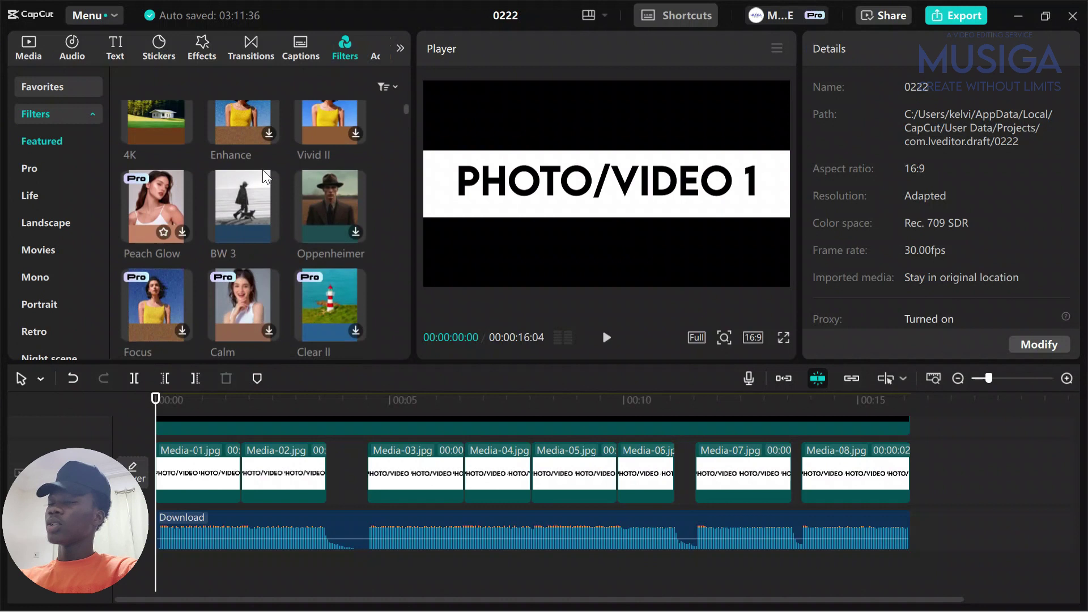
pyautogui.click(242, 200)
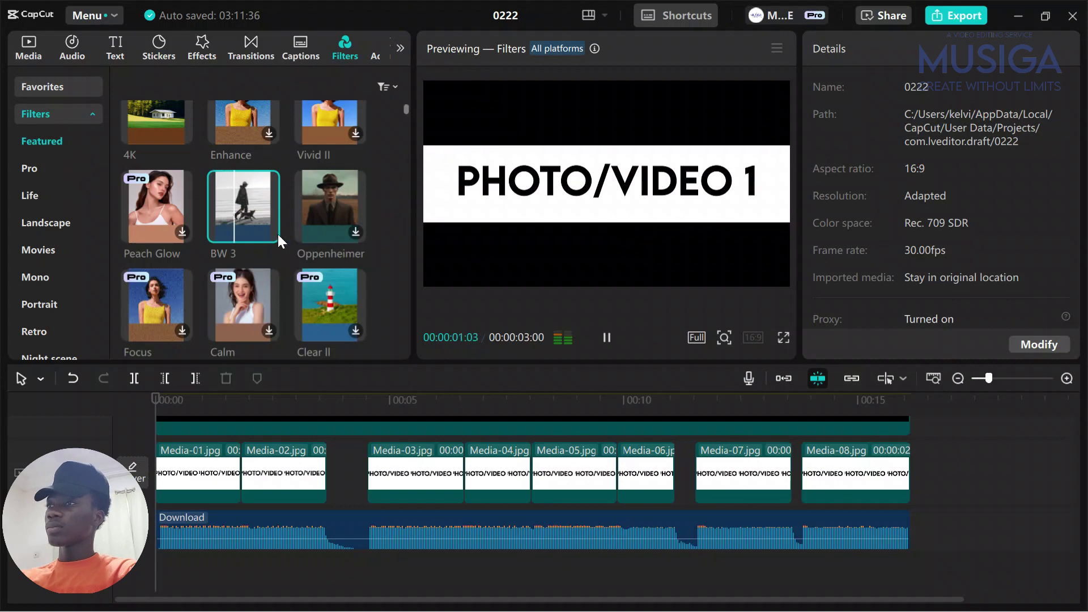
pyautogui.click(269, 232)
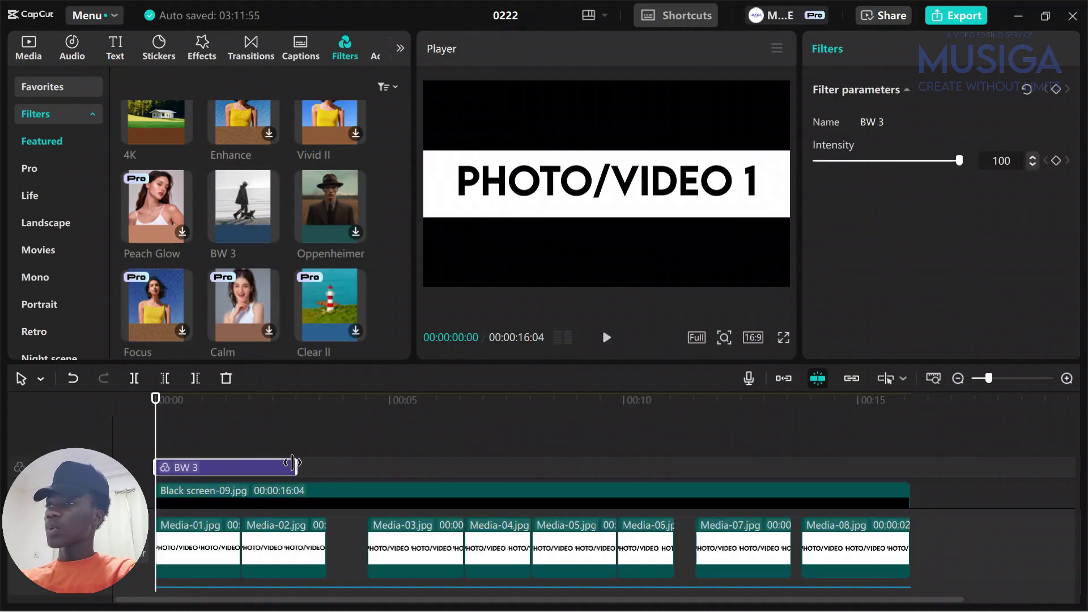
pyautogui.moveTo(293, 462); pyautogui.dragTo(911, 464)
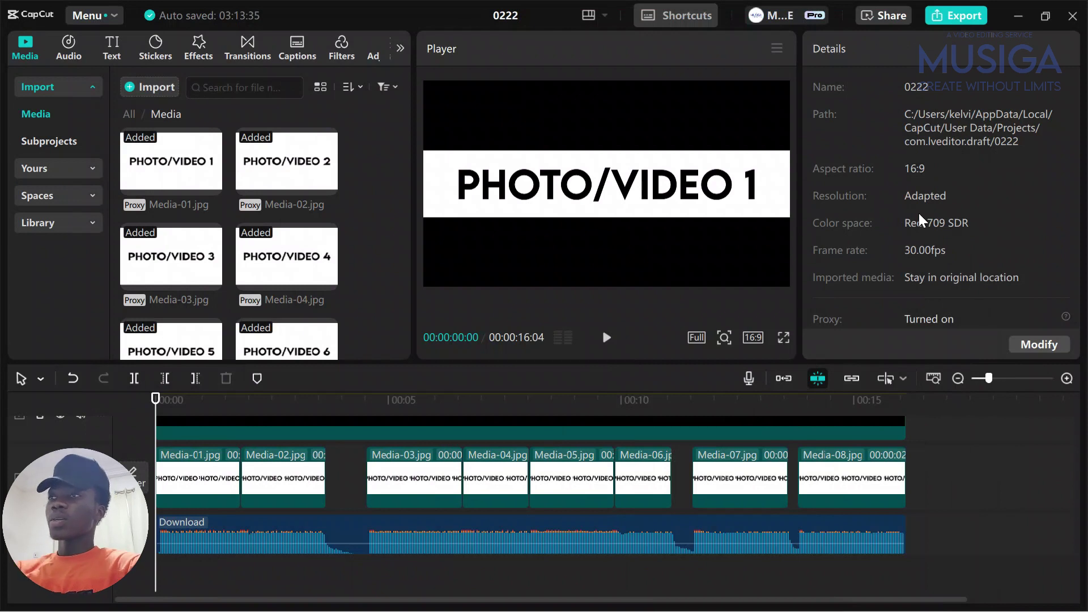
pyautogui.scroll(1, 352, 486)
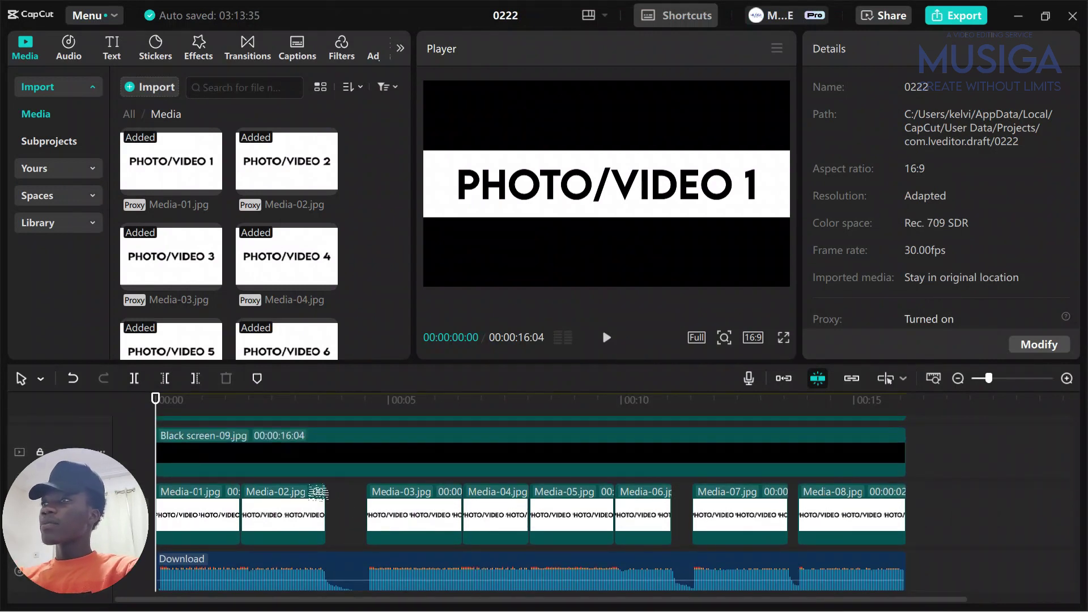
pyautogui.scroll(-4, 164, 226)
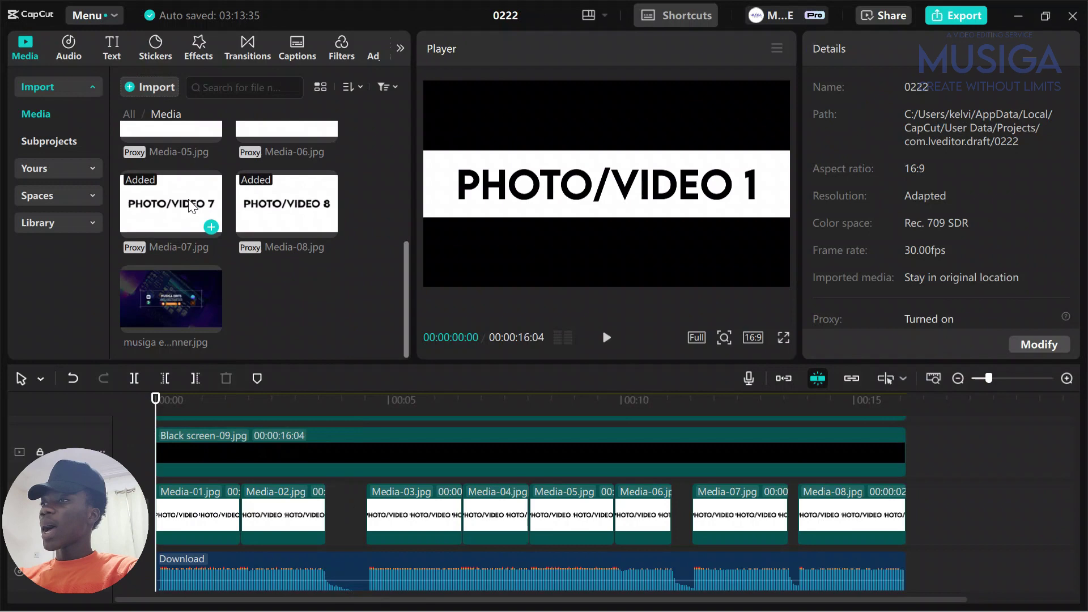
pyautogui.moveTo(168, 290); pyautogui.dragTo(213, 518)
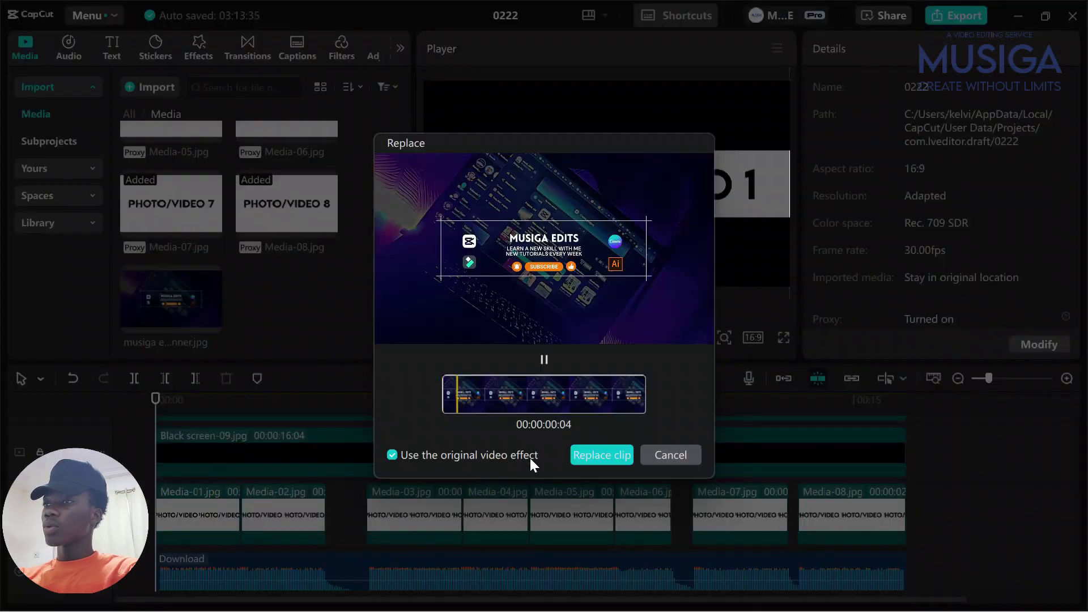
pyautogui.click(684, 461)
pyautogui.scroll(1, 347, 526)
pyautogui.scroll(-2, 306, 510)
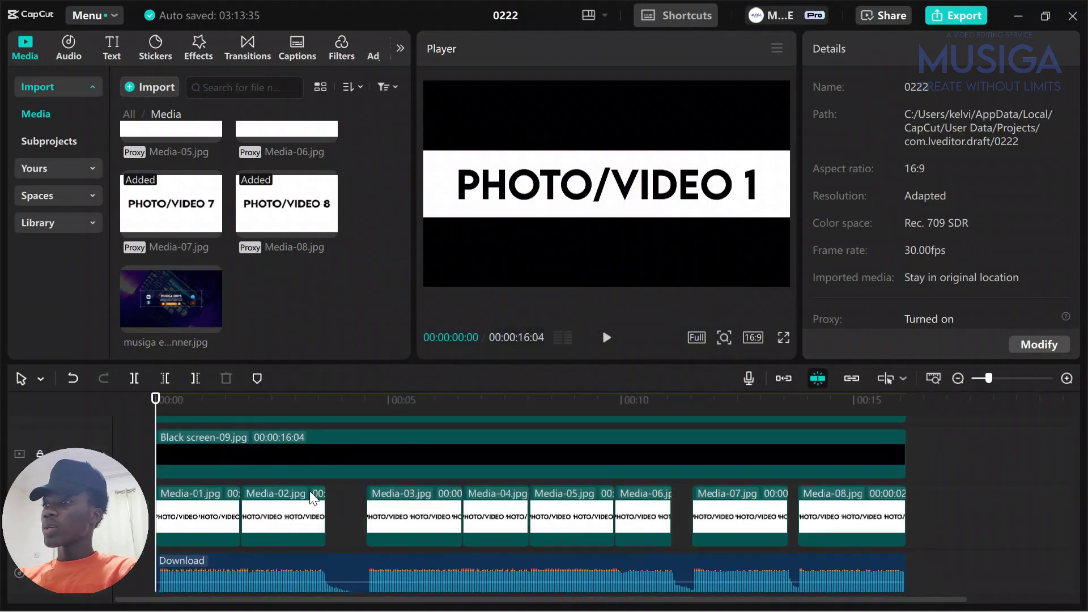
pyautogui.moveTo(196, 217)
pyautogui.moveTo(158, 279); pyautogui.dragTo(241, 480)
pyautogui.click(587, 453)
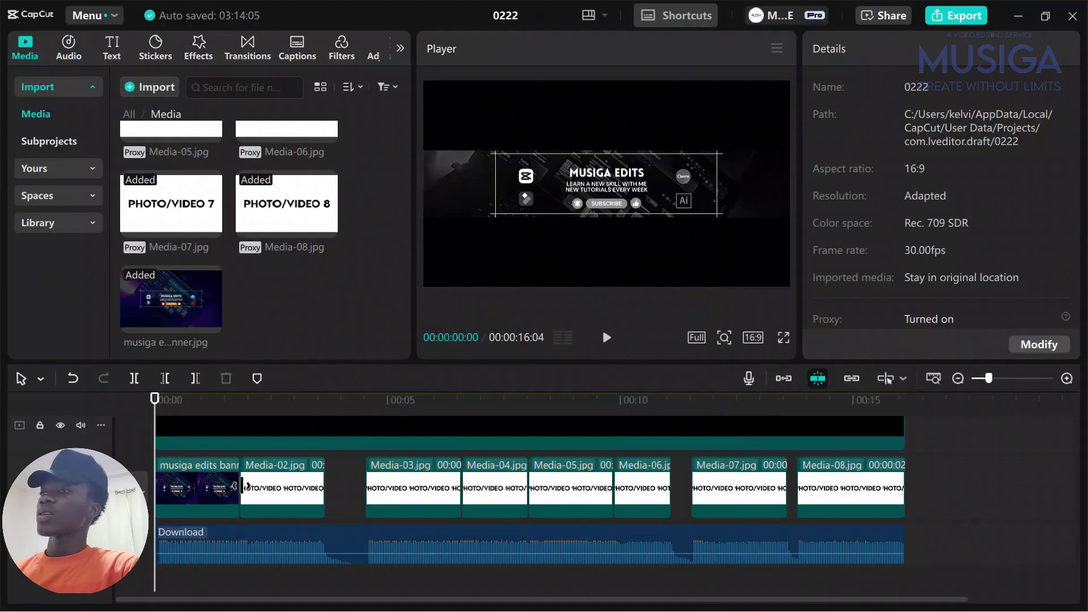
pyautogui.hotkey('ctrl', 'z')
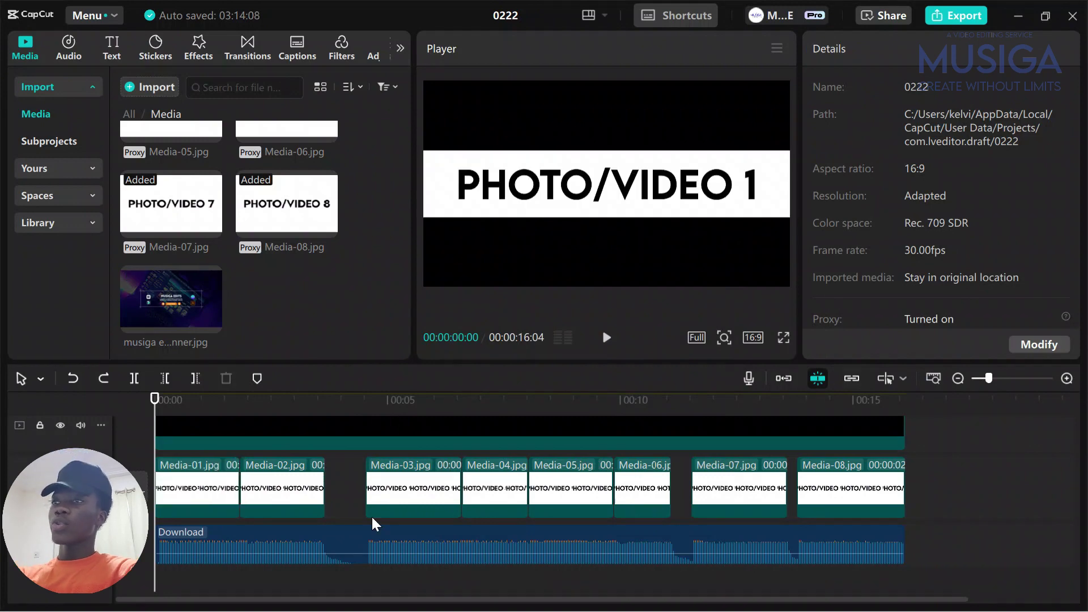
# Search the Effects library for 'noise'
pyautogui.scroll(4, 247, 270)
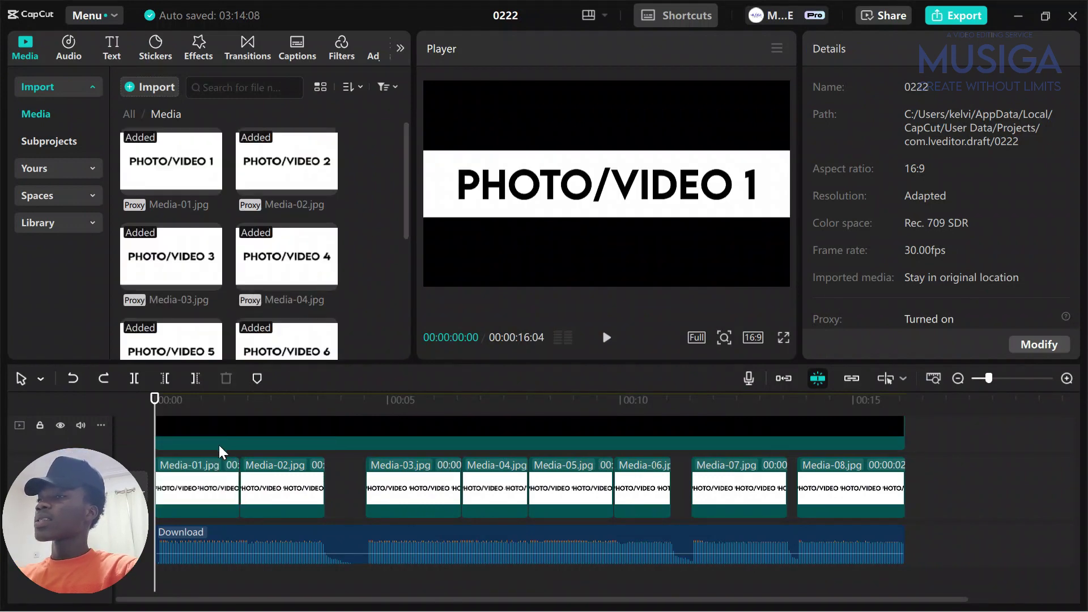
pyautogui.scroll(2, 196, 420)
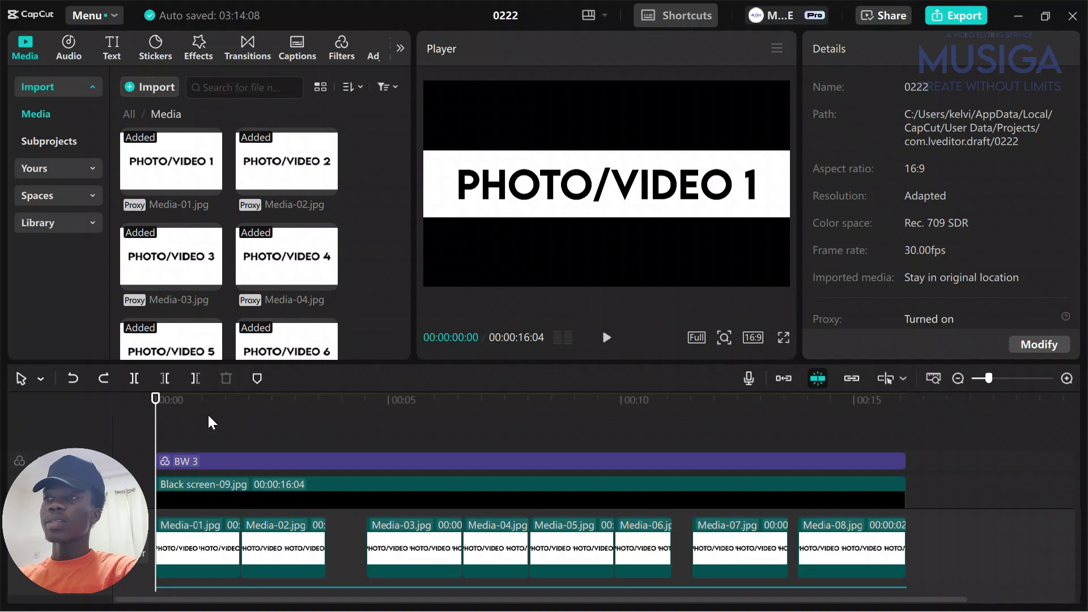
pyautogui.scroll(-1, 315, 51)
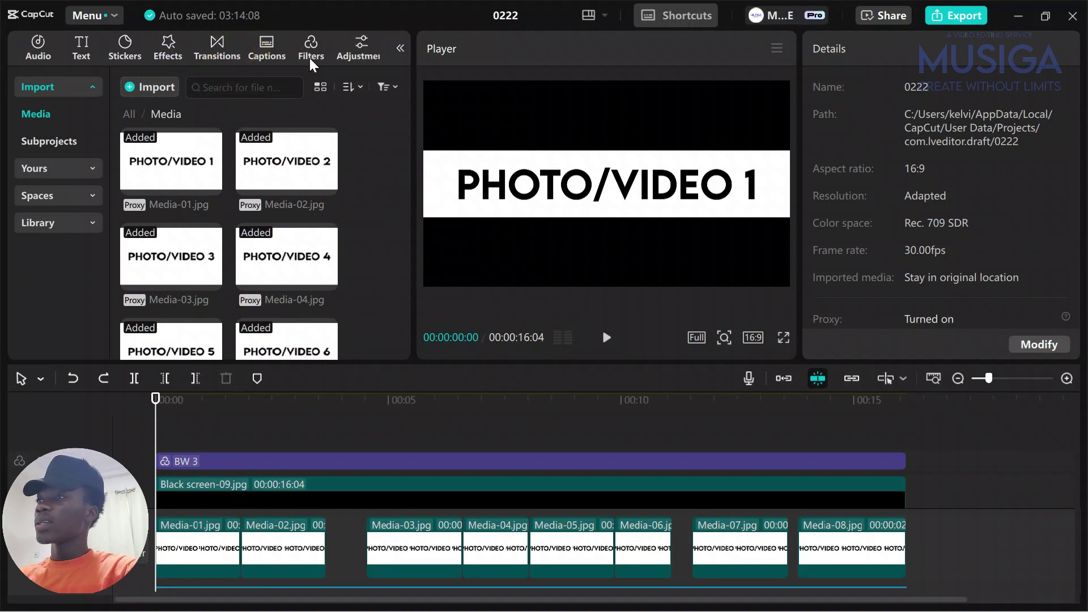
pyautogui.click(217, 56)
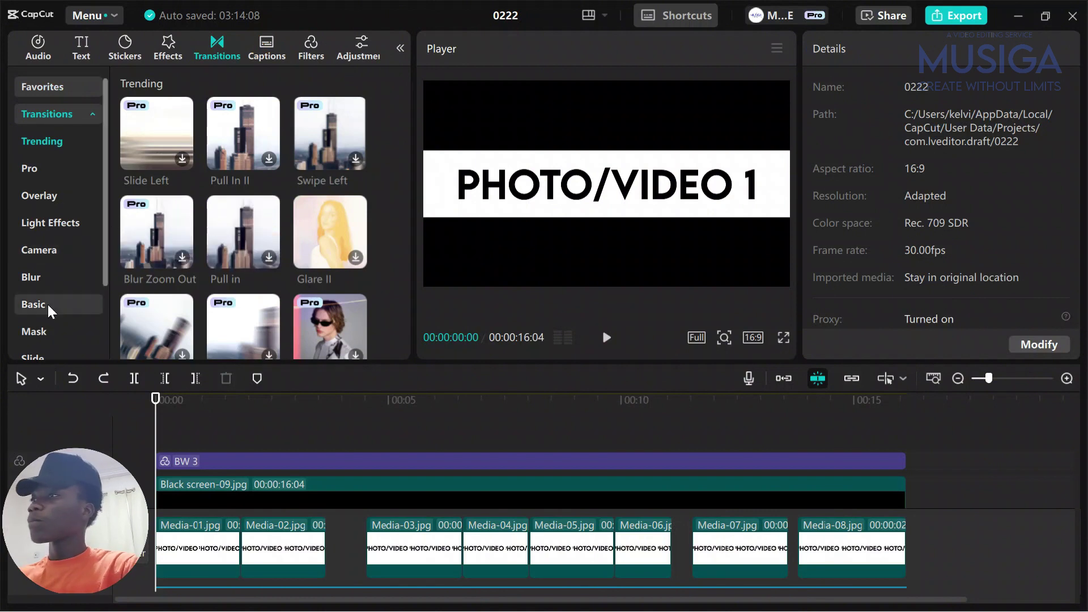
pyautogui.click(168, 46)
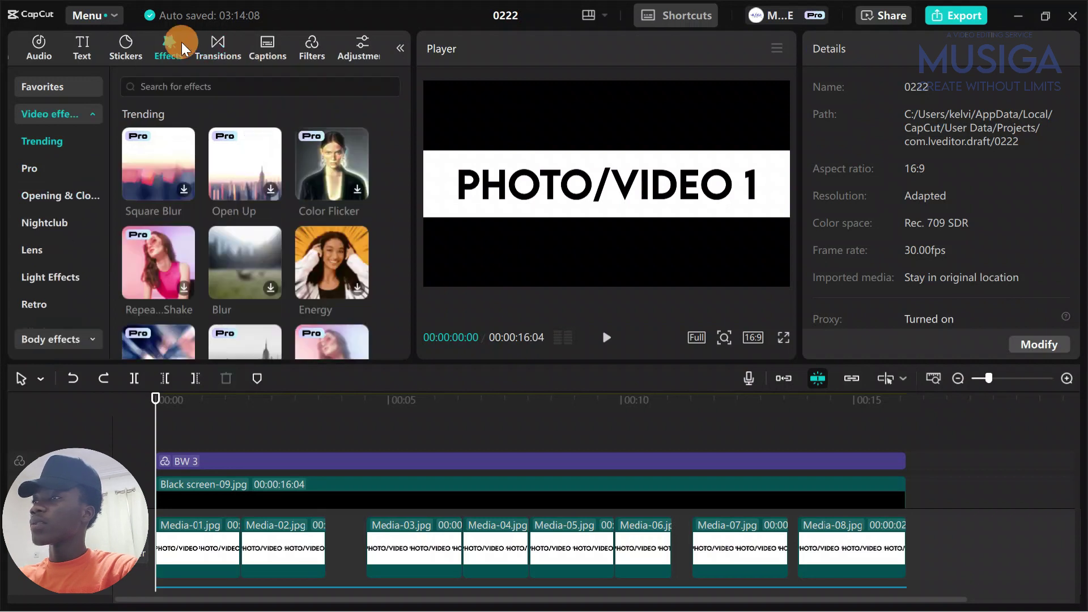
pyautogui.click(218, 87)
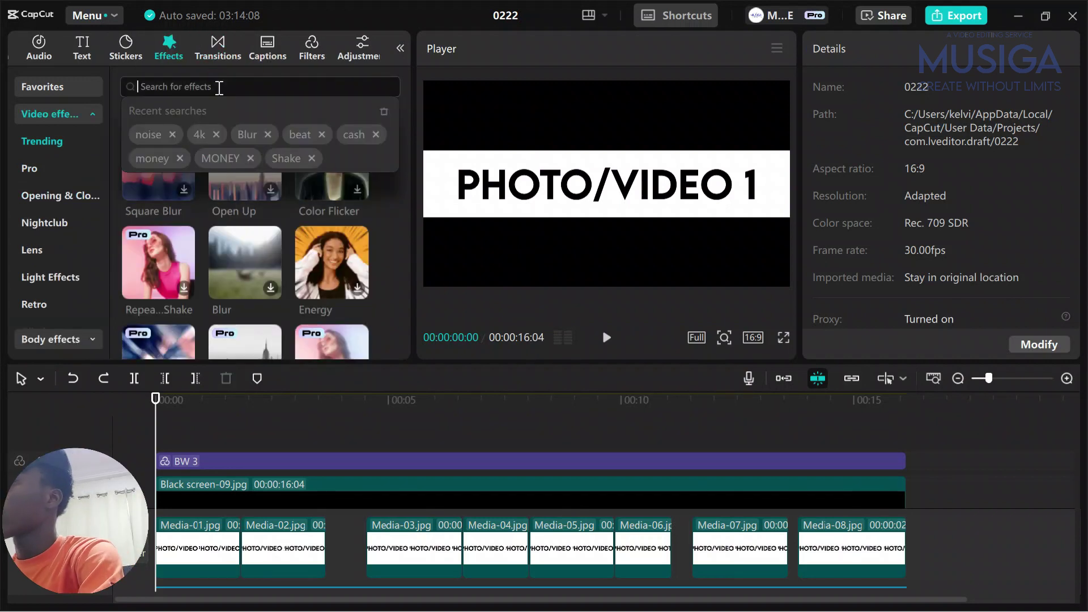
pyautogui.write('noise')
pyautogui.press('Return')
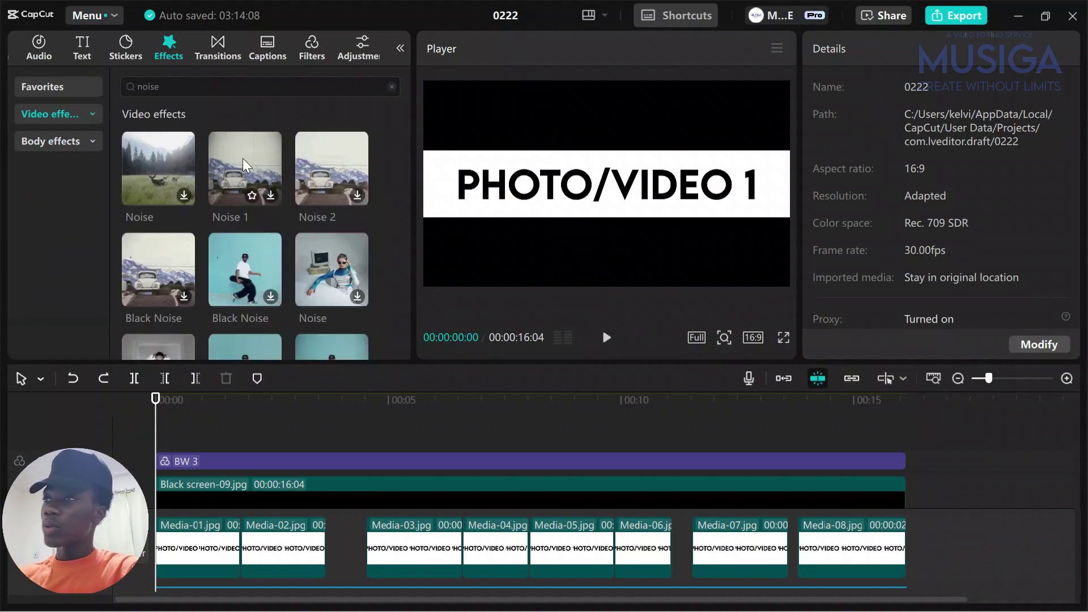
# Download Black Noise, add it to the timeline, and stretch it to the video's 16:04 end
pyautogui.click(443, 592)
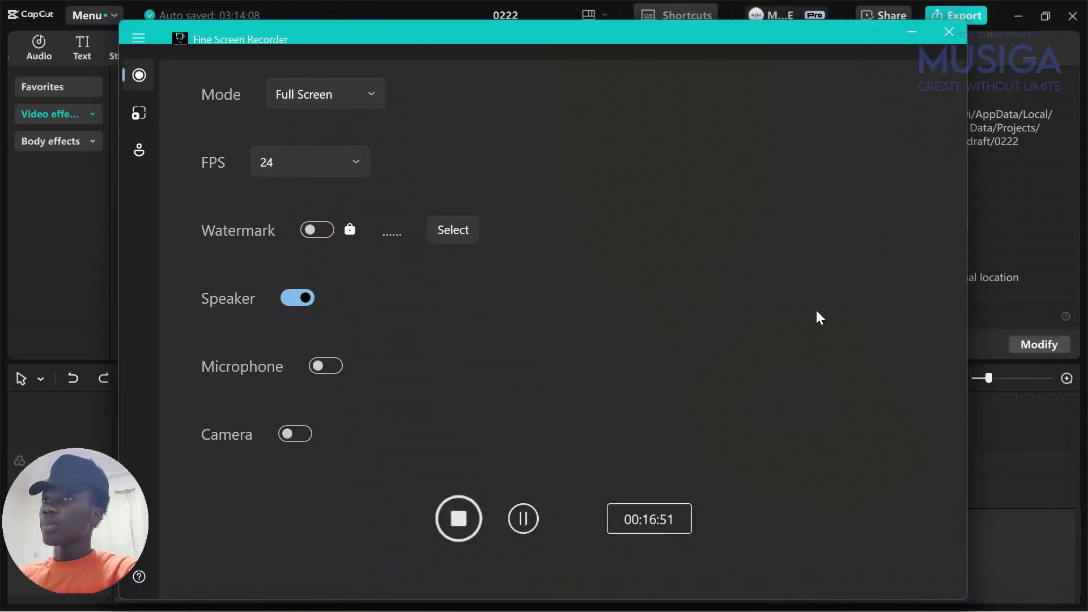
pyautogui.click(1031, 15)
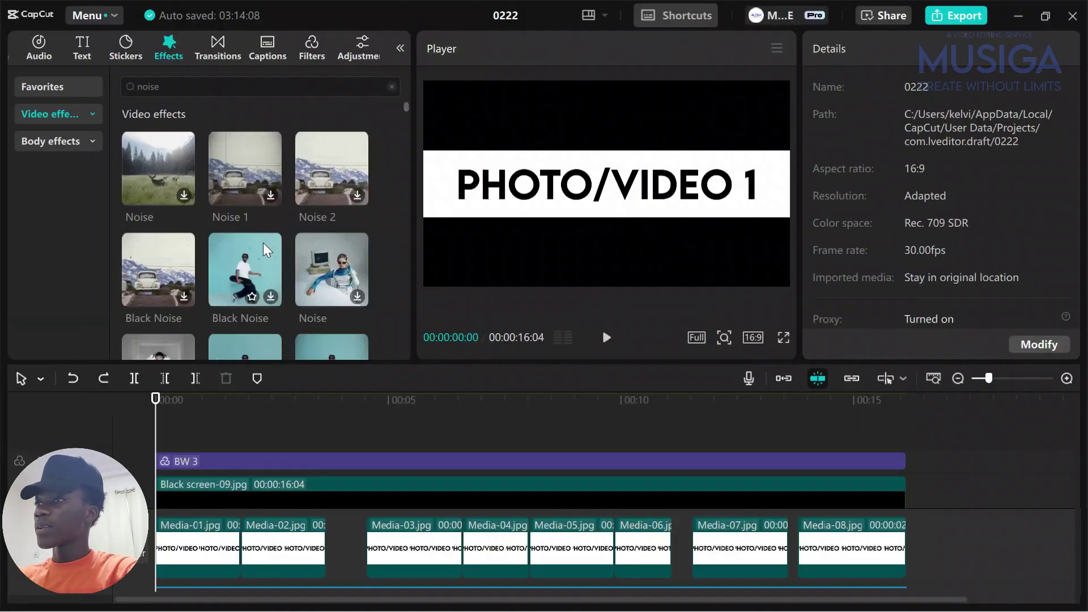
pyautogui.scroll(-2, 264, 250)
pyautogui.scroll(1, 260, 286)
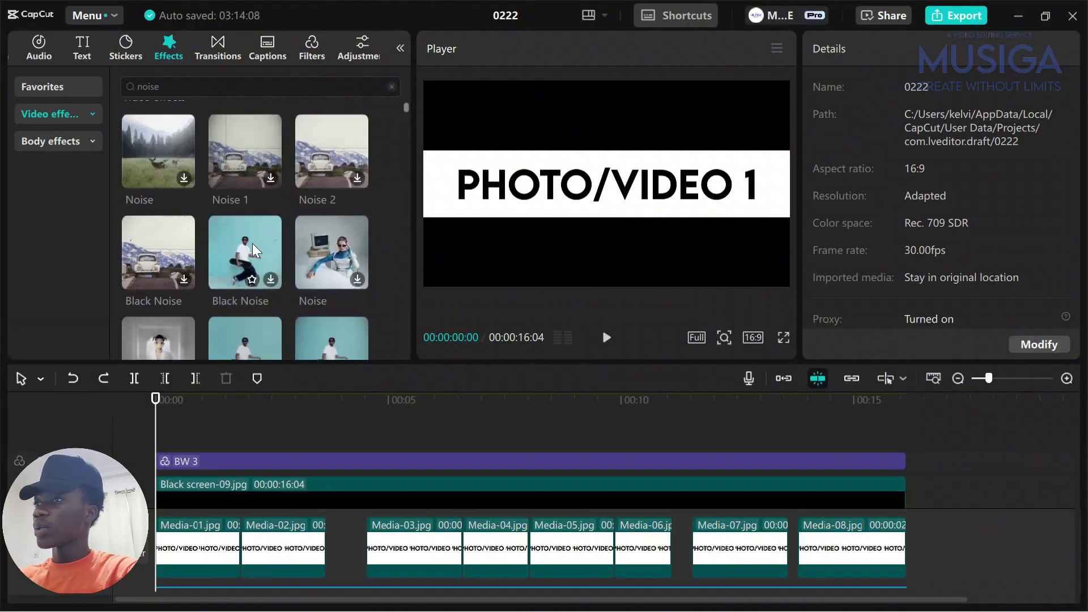
pyautogui.scroll(-1, 252, 243)
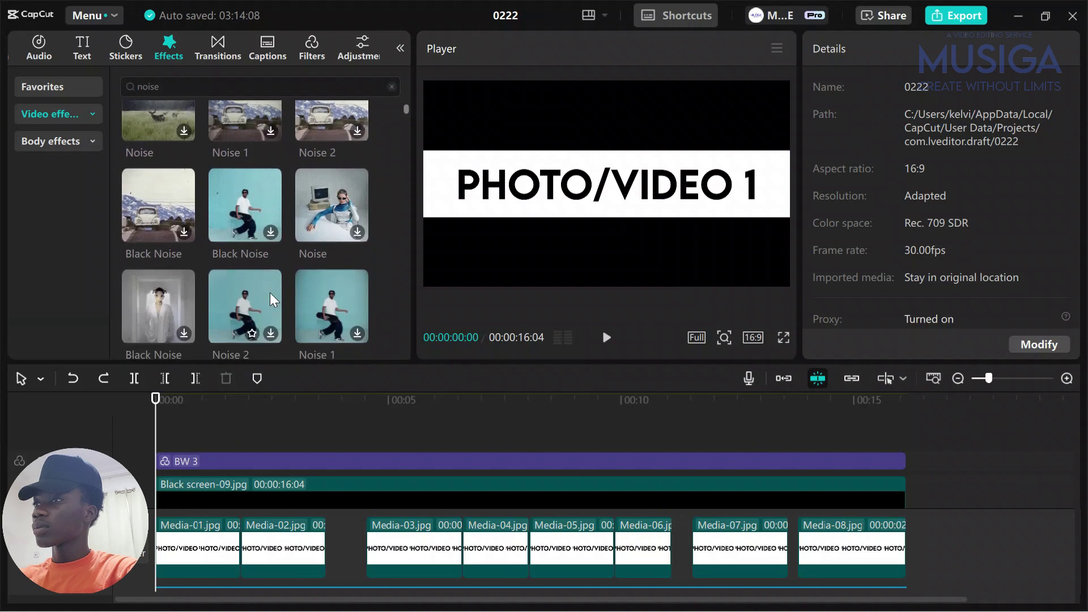
pyautogui.click(238, 191)
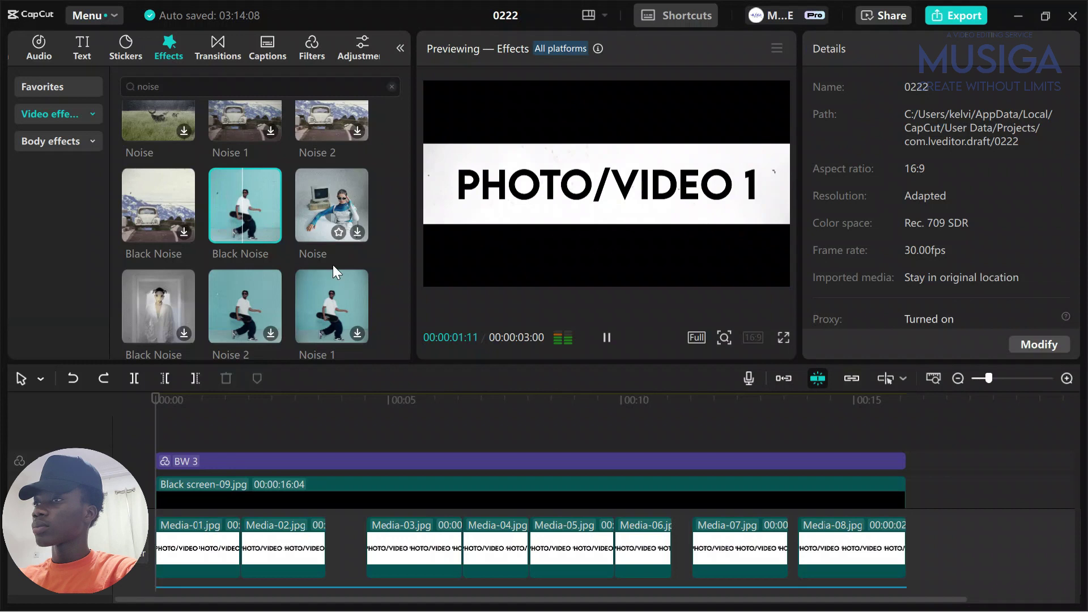
pyautogui.click(268, 232)
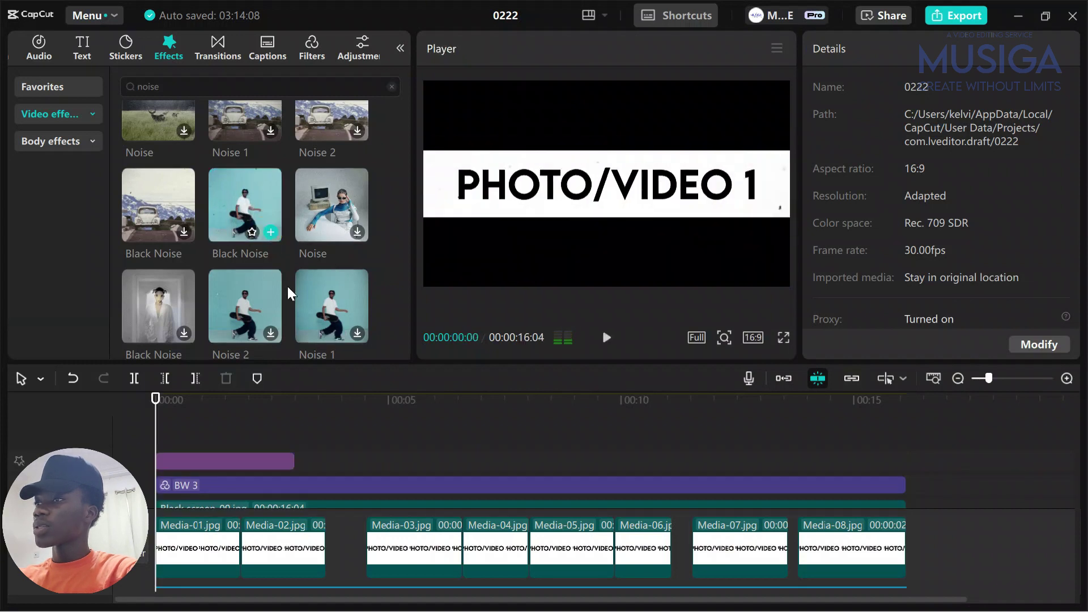
pyautogui.click(279, 460)
pyautogui.moveTo(295, 461); pyautogui.dragTo(907, 468)
# Play the edit to preview the effects, then return the library to imported media
pyautogui.press('space')
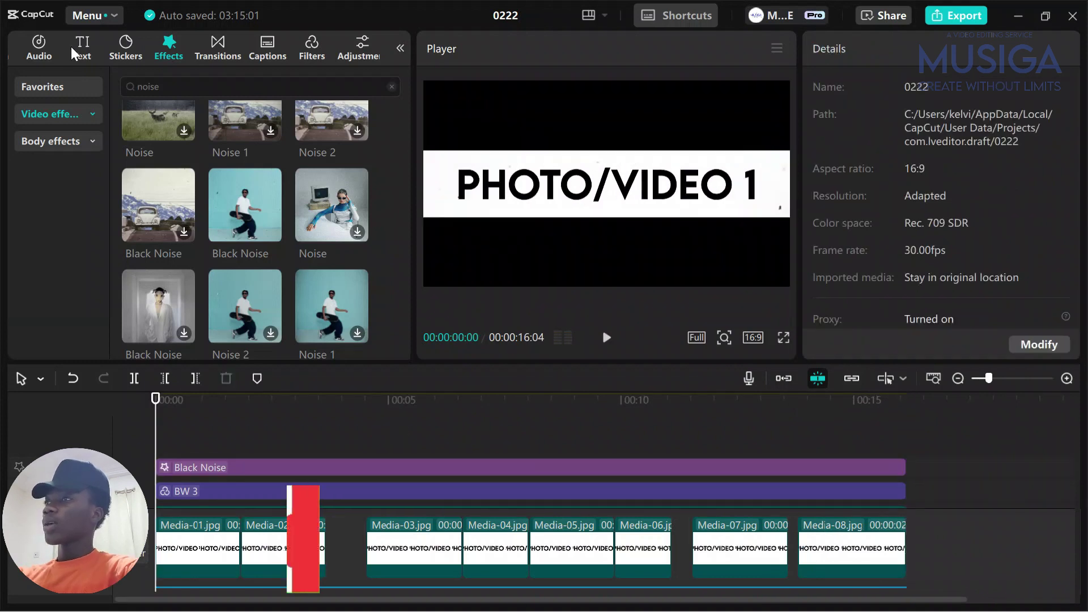
pyautogui.click(54, 47)
pyautogui.click(36, 45)
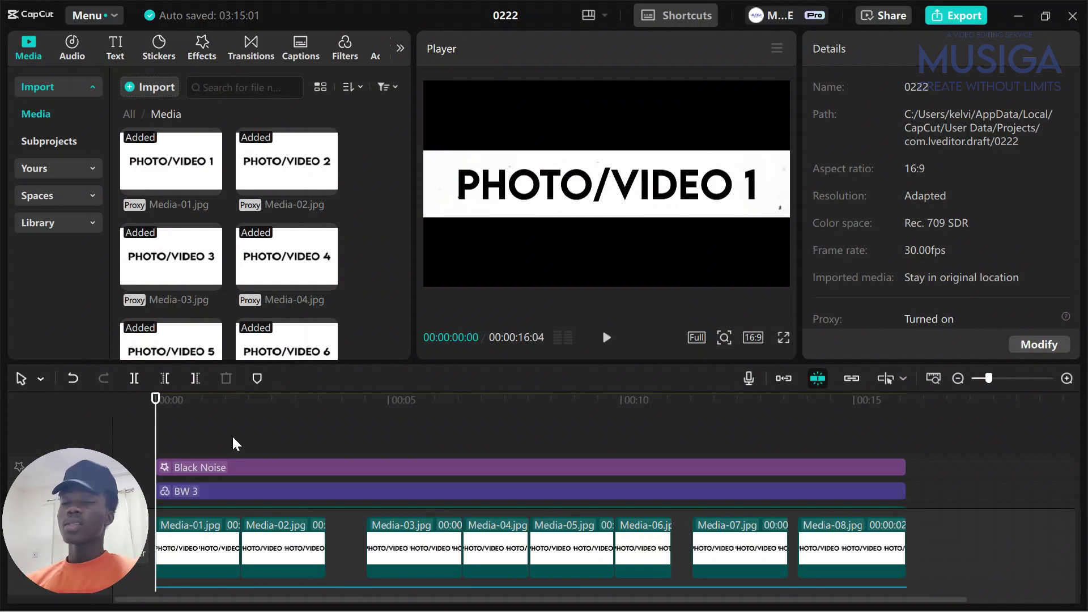
pyautogui.press('space')
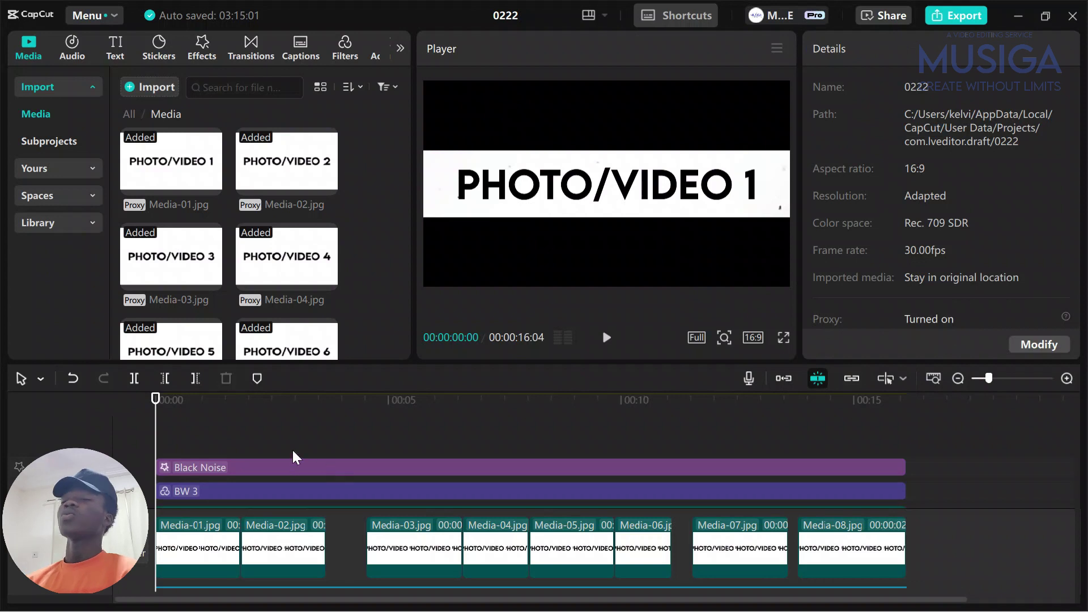
pyautogui.click(216, 423)
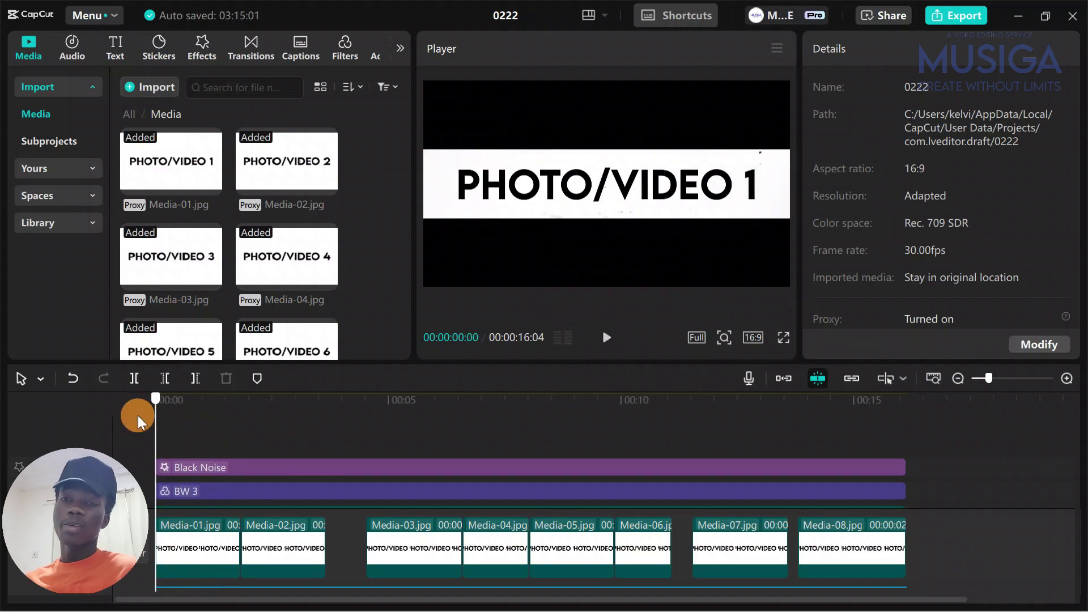